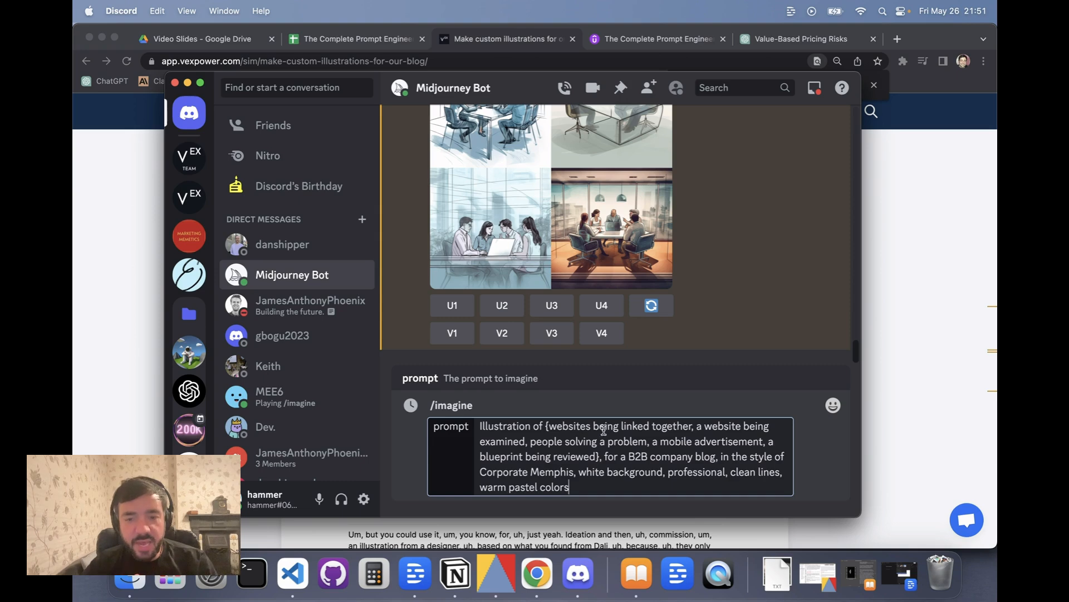
# Step: Submit the Corporate Memphis B2B blog illustration prompt with five bracketed subjects and show the individual prompts it expands to
pyautogui.click(600, 458)
pyautogui.moveTo(600, 458); pyautogui.dragTo(545, 431)
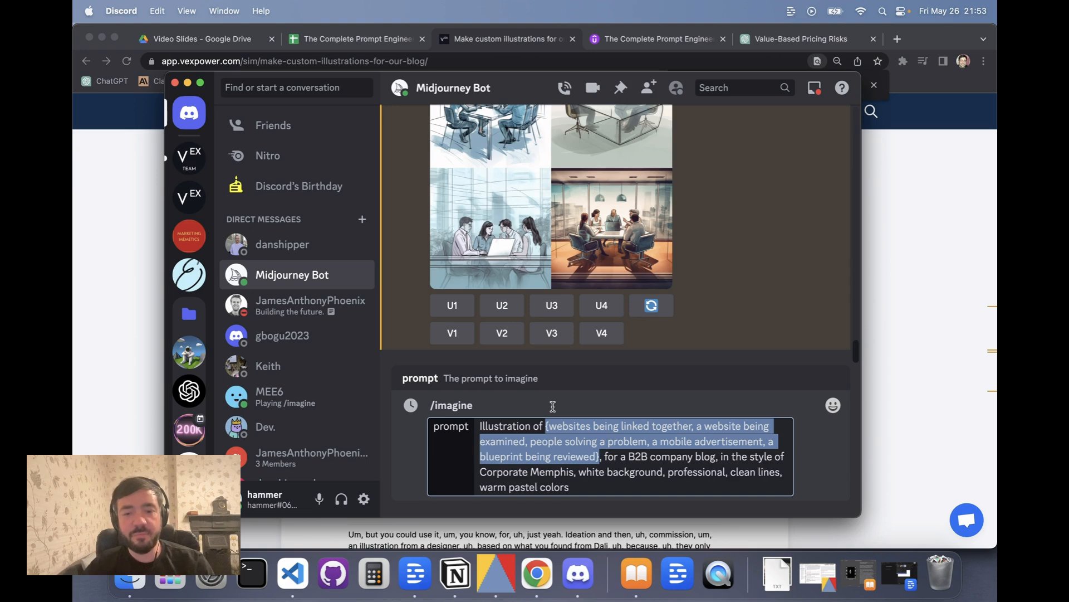
pyautogui.click(576, 488)
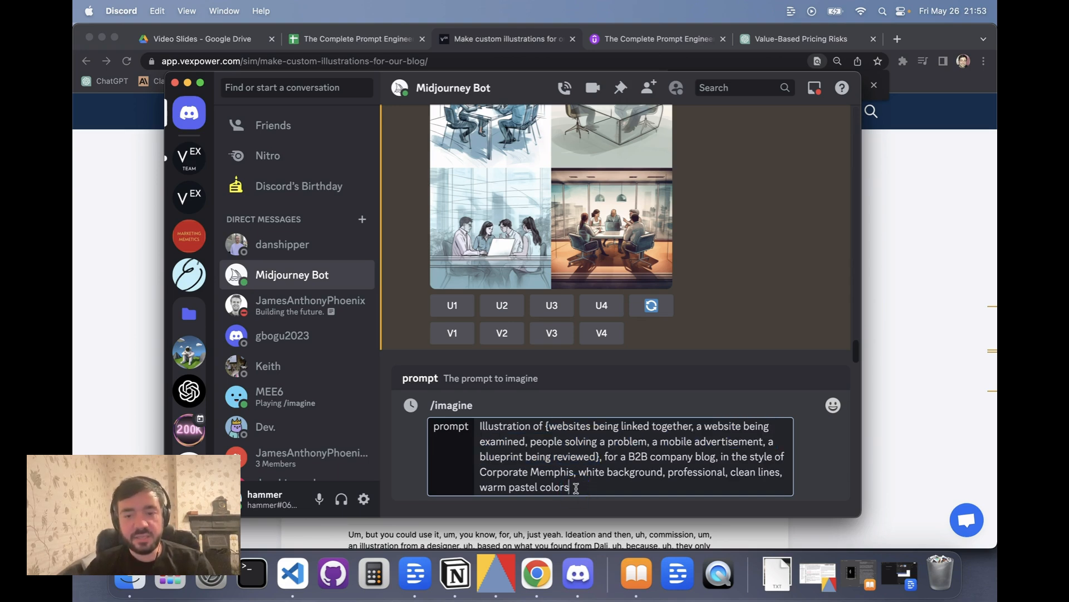
pyautogui.press('Return')
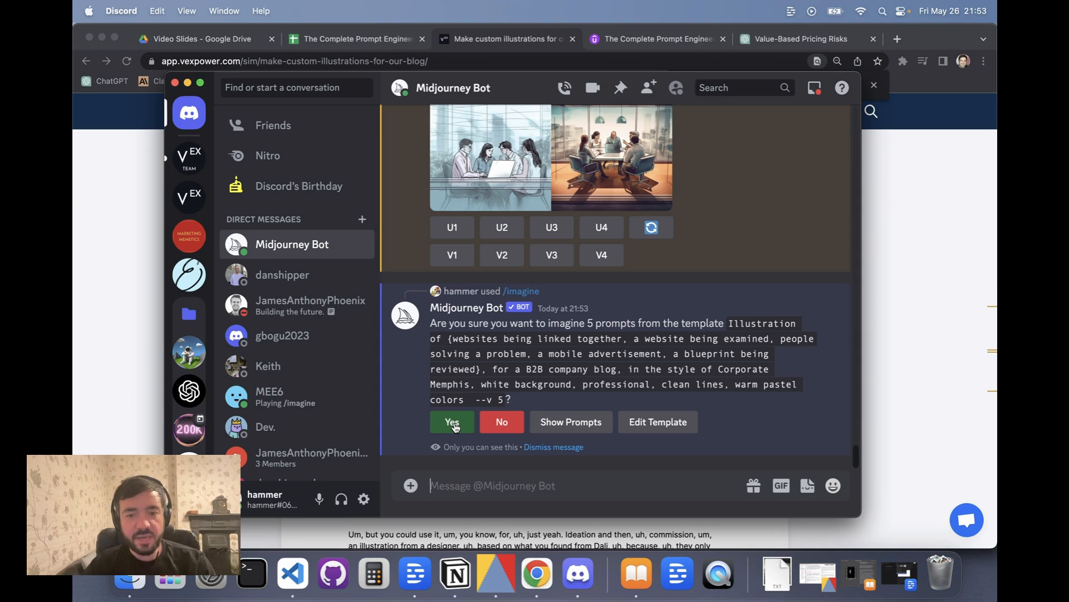
pyautogui.click(568, 422)
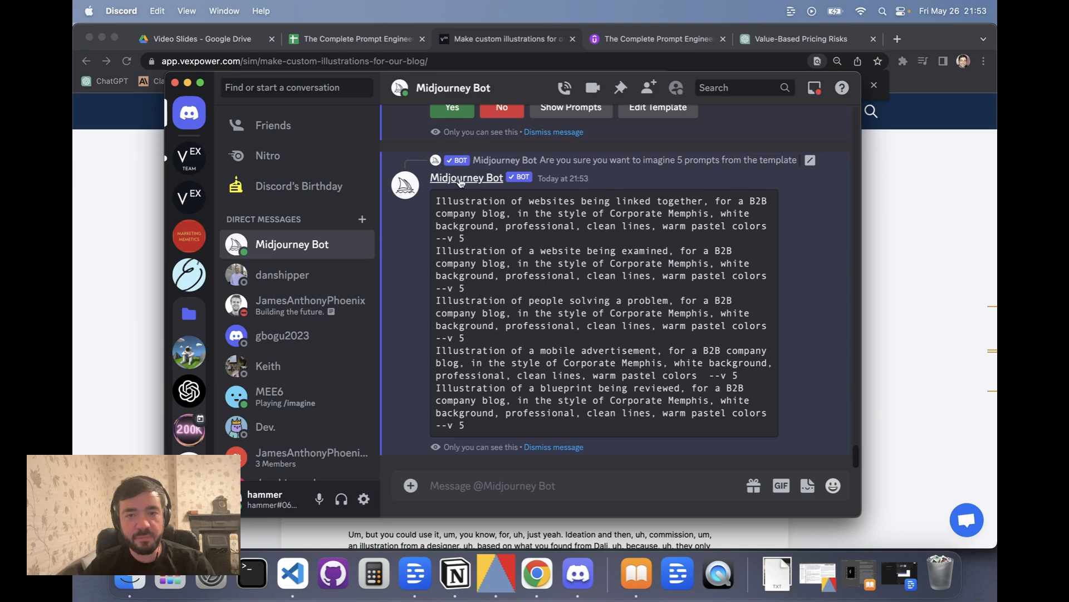
# Step: Confirm generating all five prompts from the template and check the progress of the new illustration jobs
pyautogui.scroll(2, 460, 183)
pyautogui.click(451, 144)
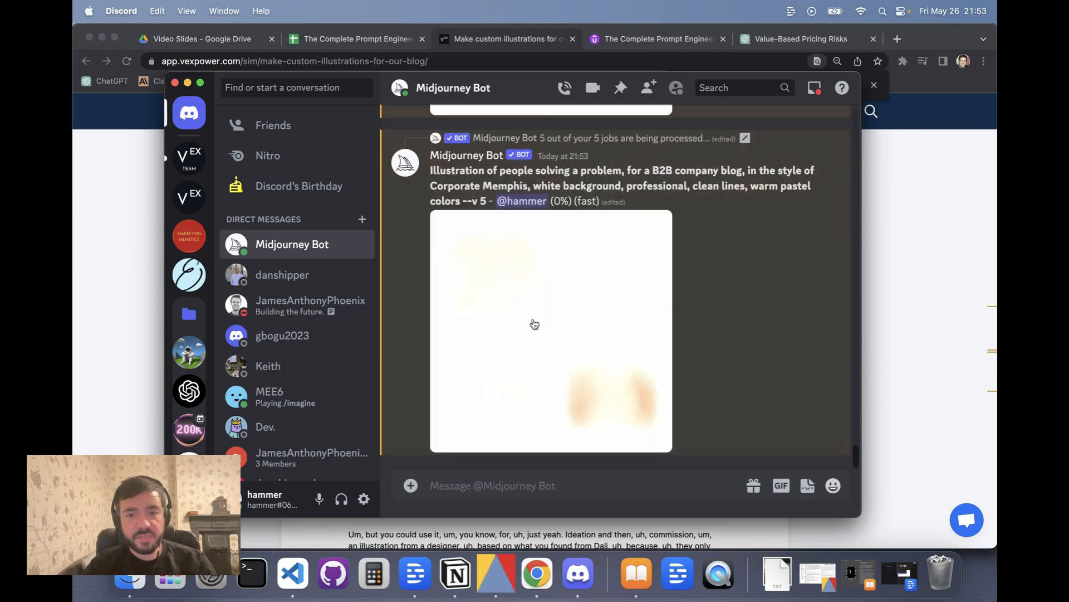
pyautogui.scroll(5, 534, 324)
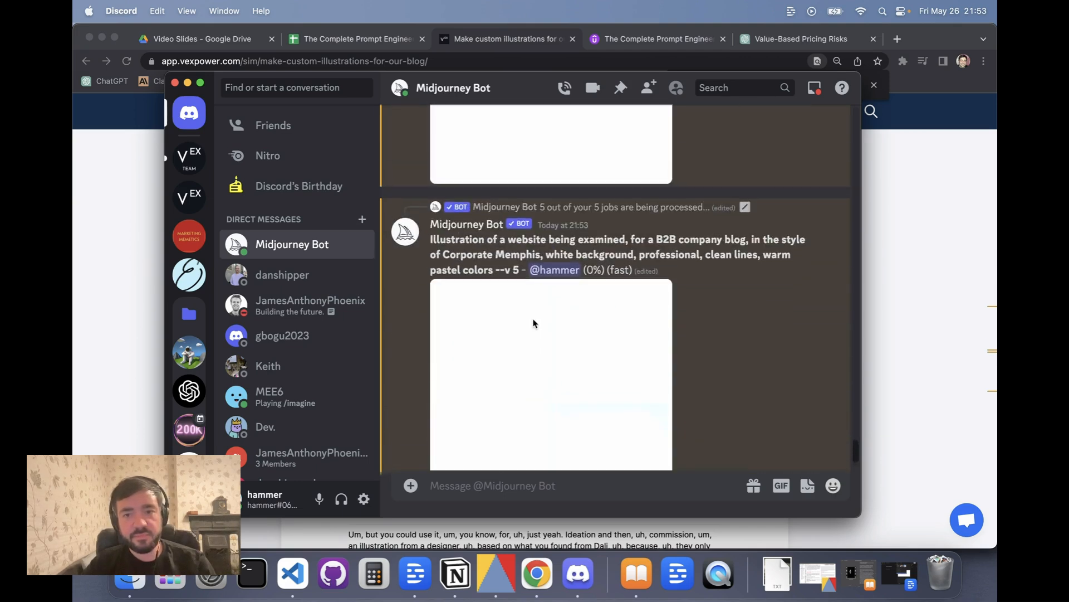
pyautogui.scroll(5, 534, 324)
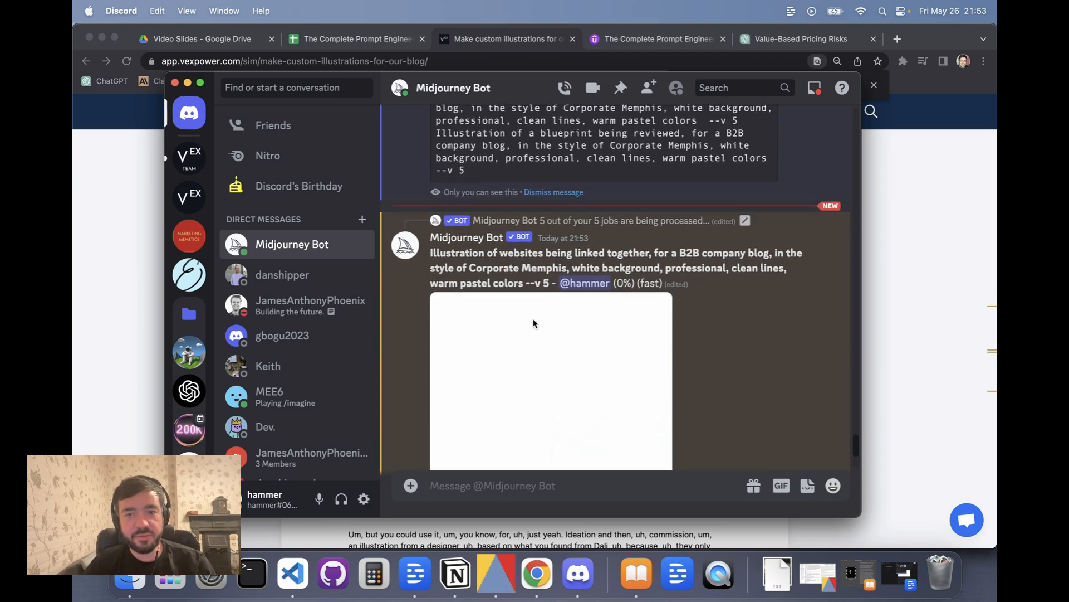
pyautogui.scroll(-1, 534, 324)
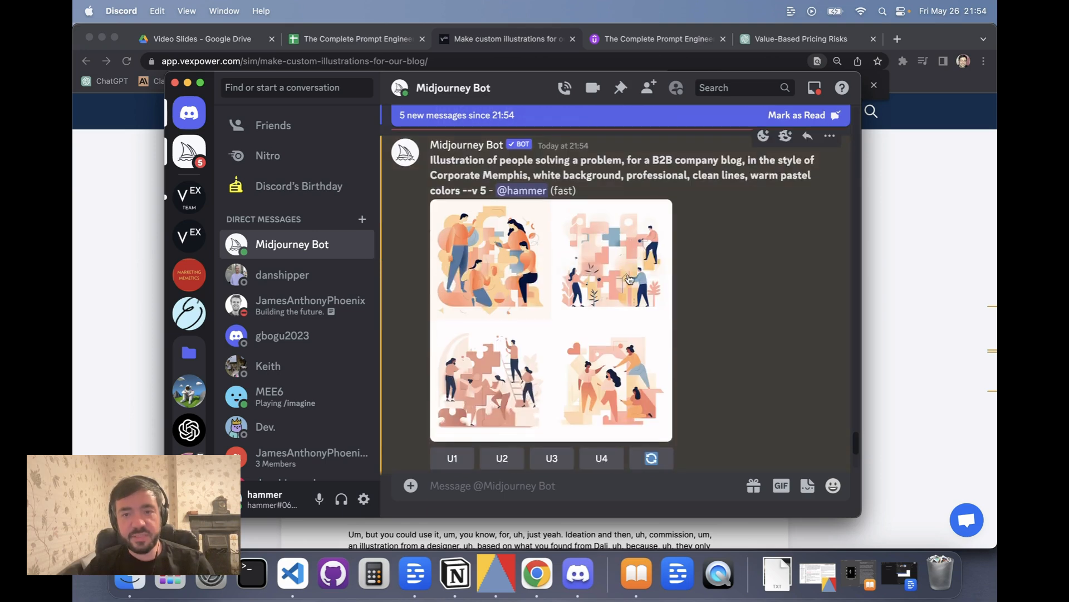
# Step: Mark the new messages as read and examine the image grids for problem solving, website examination, mobile advertisement, linked websites and blueprint review
pyautogui.click(802, 116)
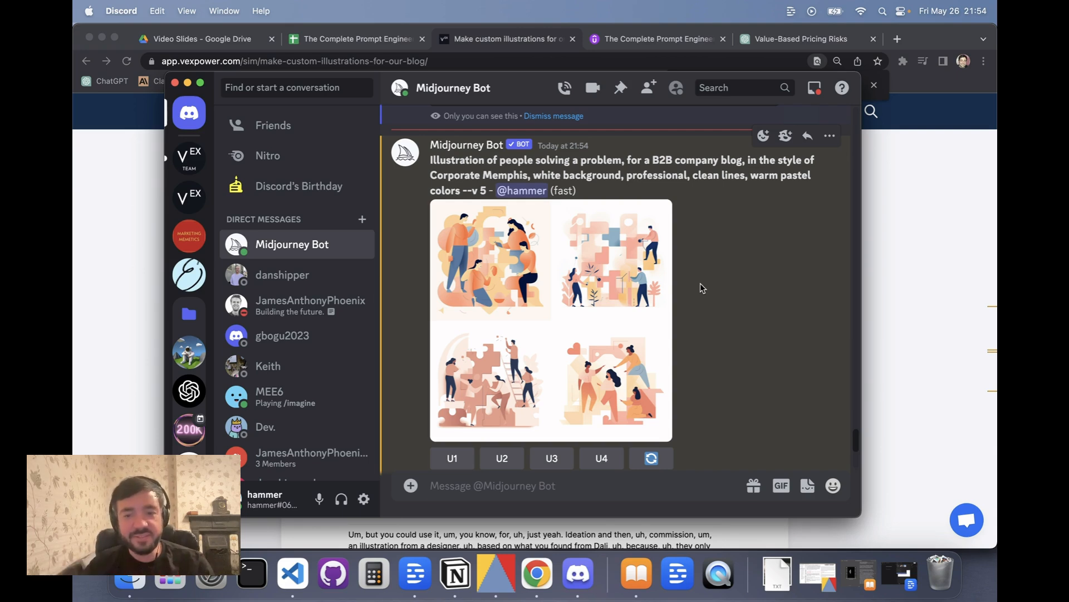
pyautogui.scroll(-10, 701, 288)
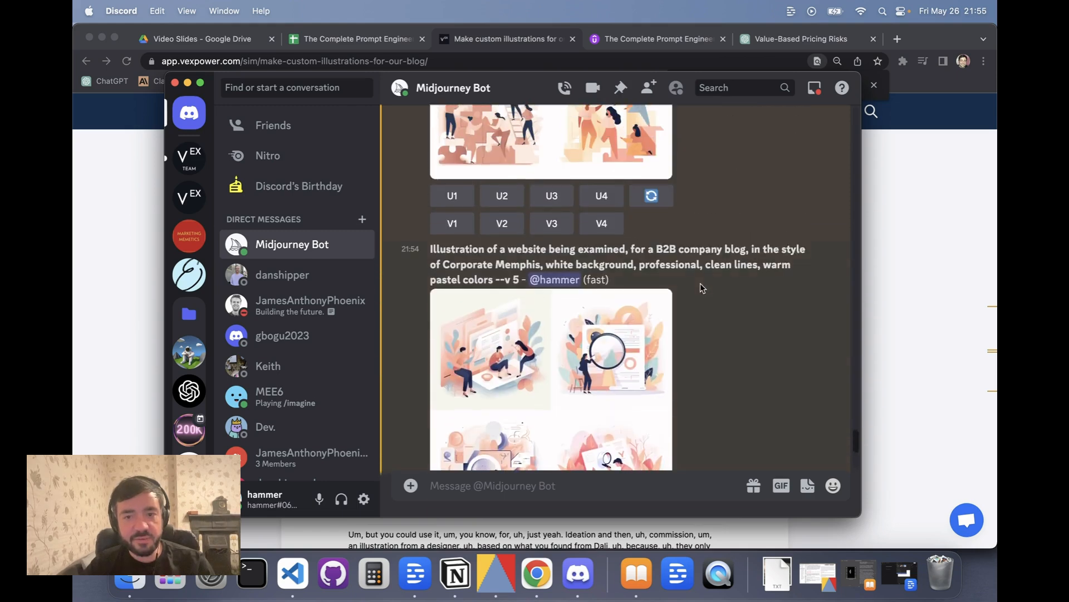
pyautogui.scroll(4, 620, 269)
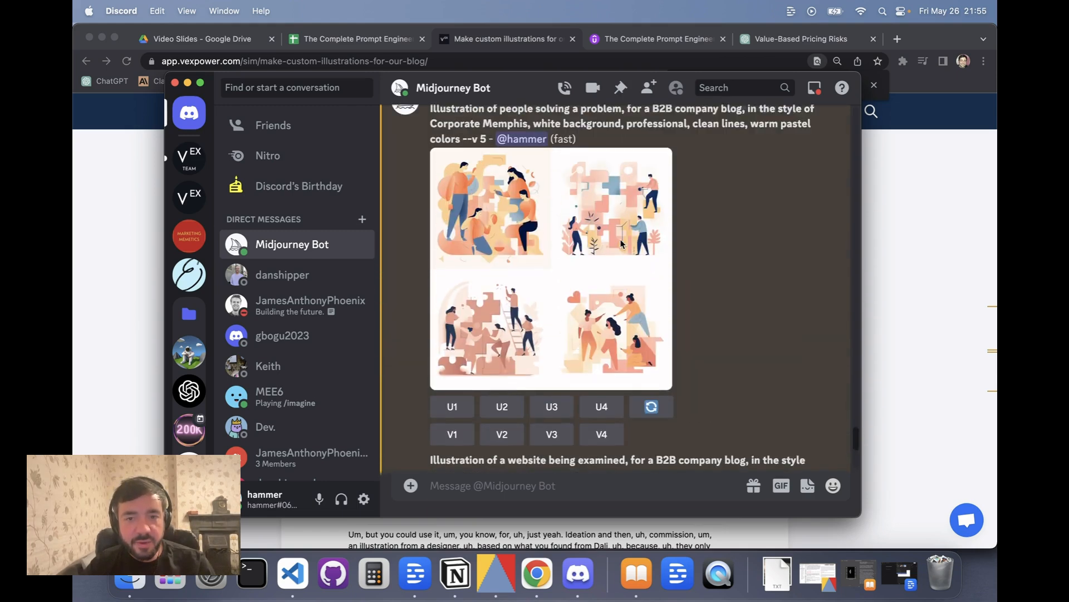
pyautogui.scroll(1, 621, 243)
pyautogui.scroll(2, 527, 188)
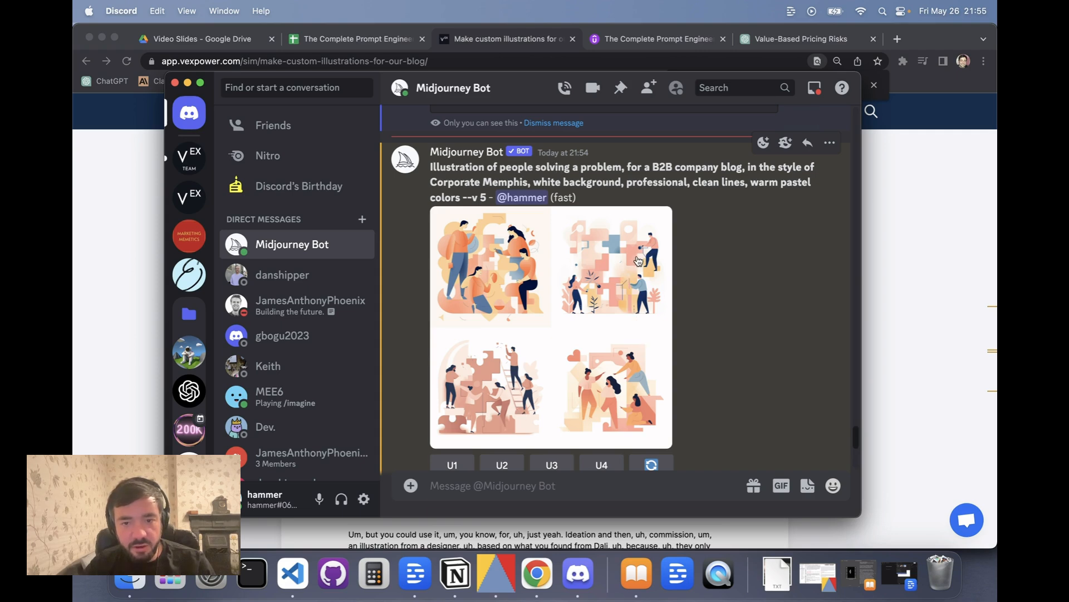
pyautogui.scroll(-6, 590, 385)
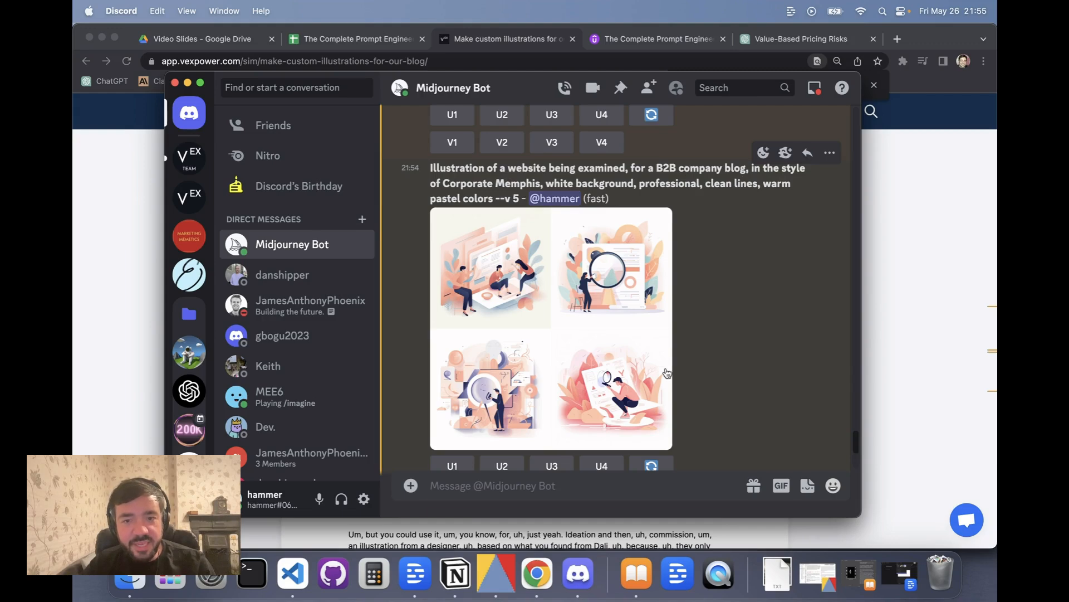
pyautogui.scroll(-5, 667, 373)
pyautogui.scroll(-3, 667, 372)
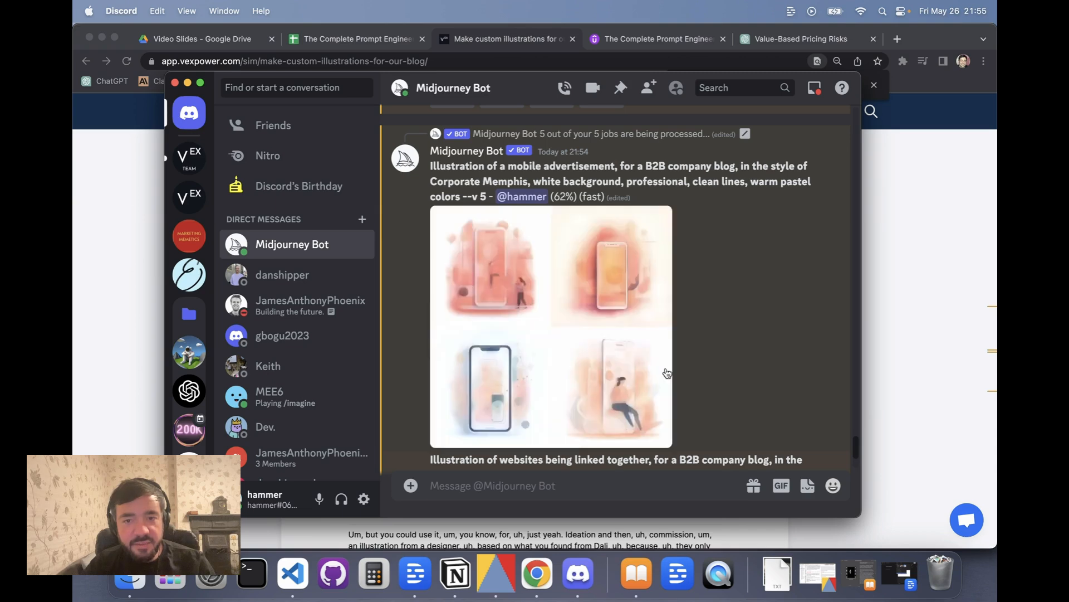
pyautogui.scroll(-5, 667, 373)
pyautogui.scroll(-2, 666, 373)
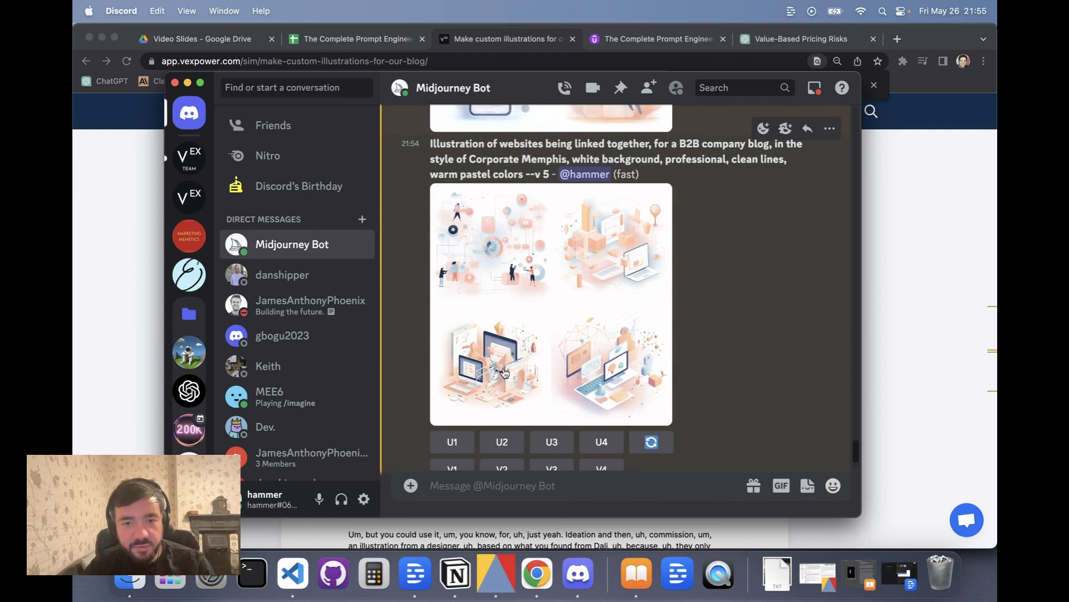
pyautogui.scroll(-6, 495, 379)
pyautogui.scroll(-1, 505, 370)
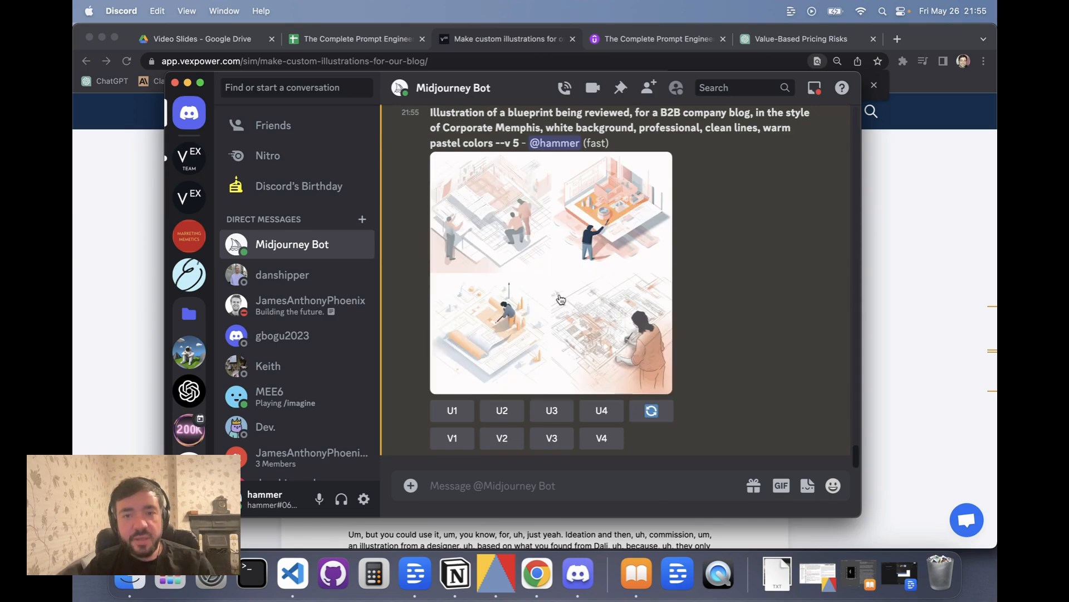
# Step: Upscale the first image of the website-being-examined grid and the fourth image of the websites-being-linked grid
pyautogui.scroll(10, 560, 298)
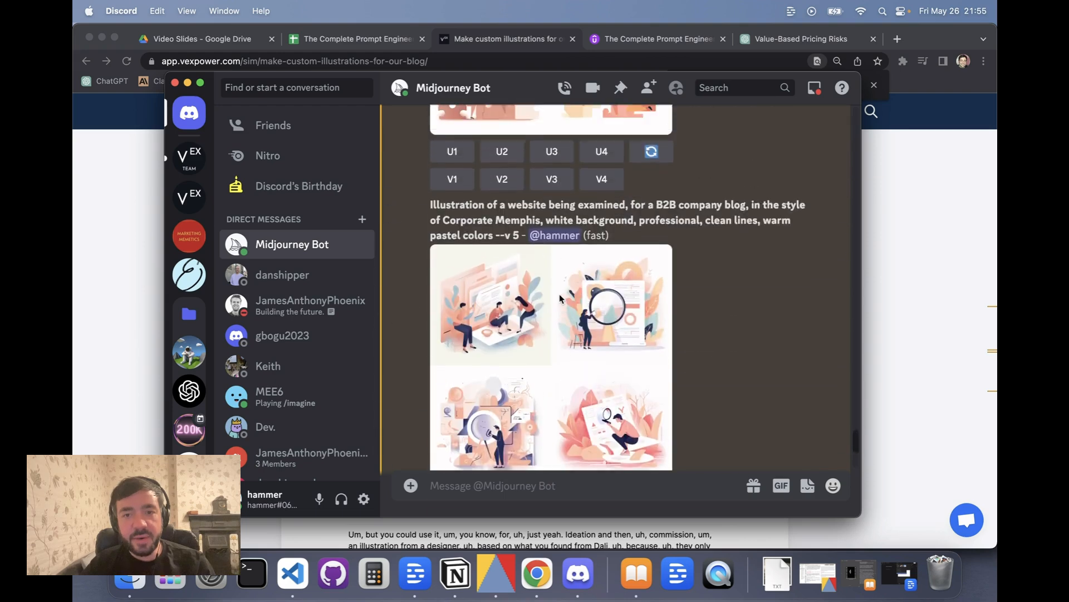
pyautogui.scroll(5, 561, 300)
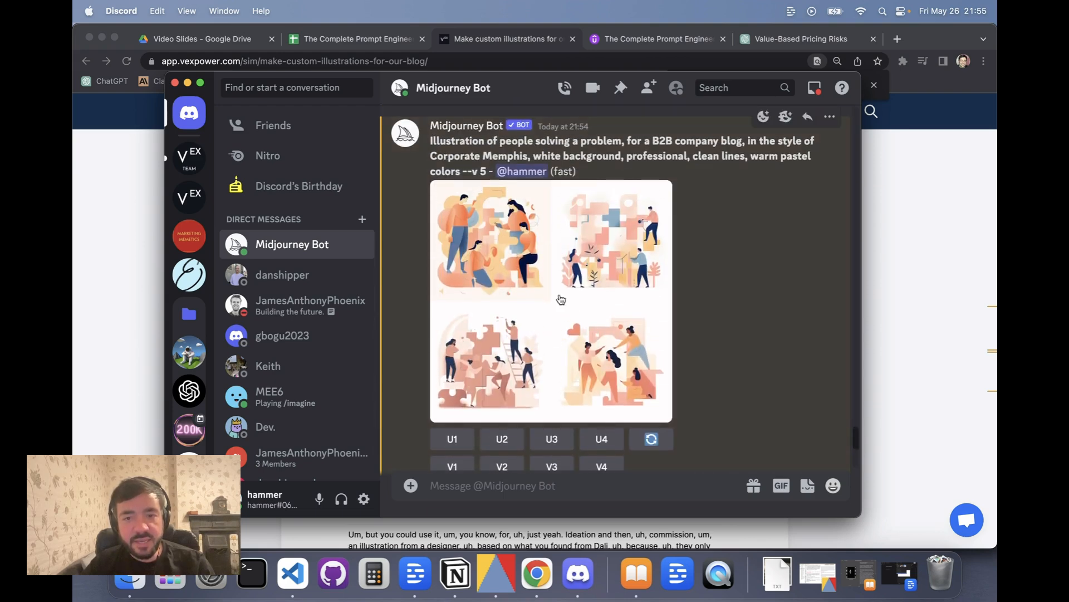
pyautogui.scroll(-5, 560, 300)
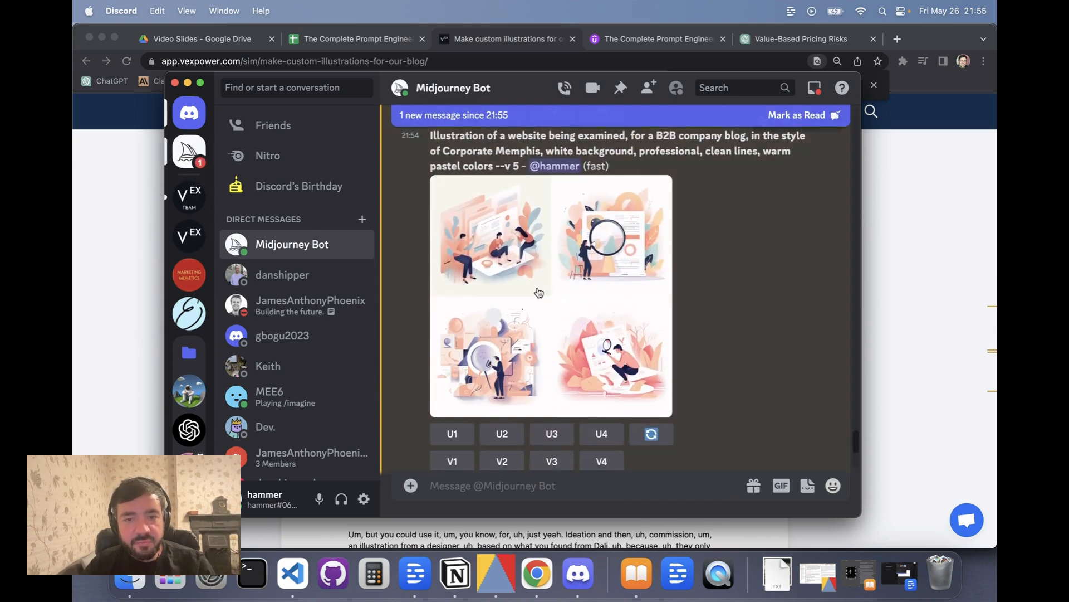
pyautogui.scroll(-3, 500, 246)
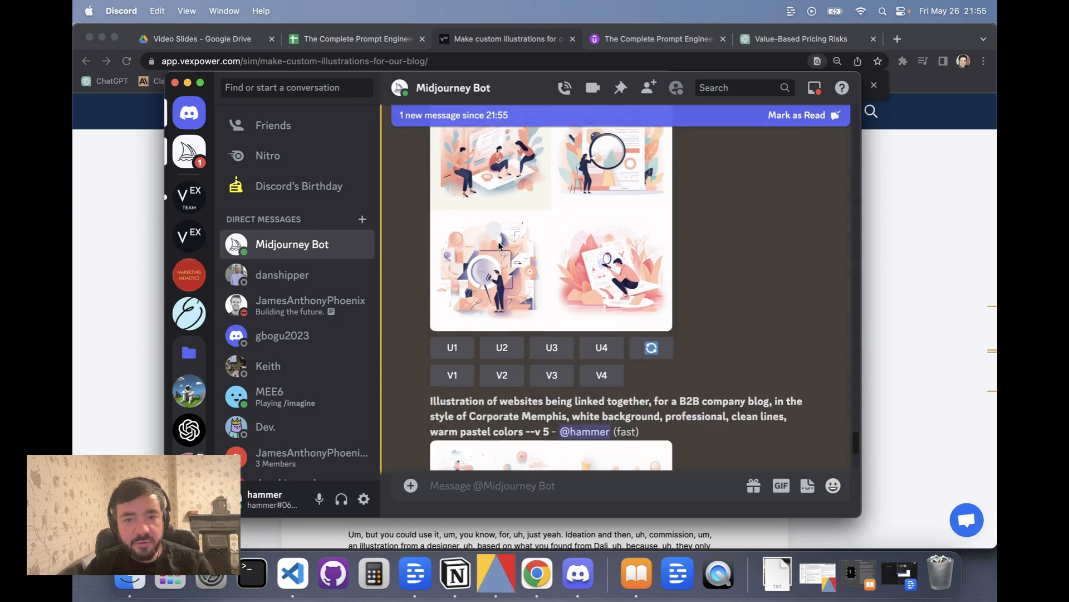
pyautogui.click(458, 341)
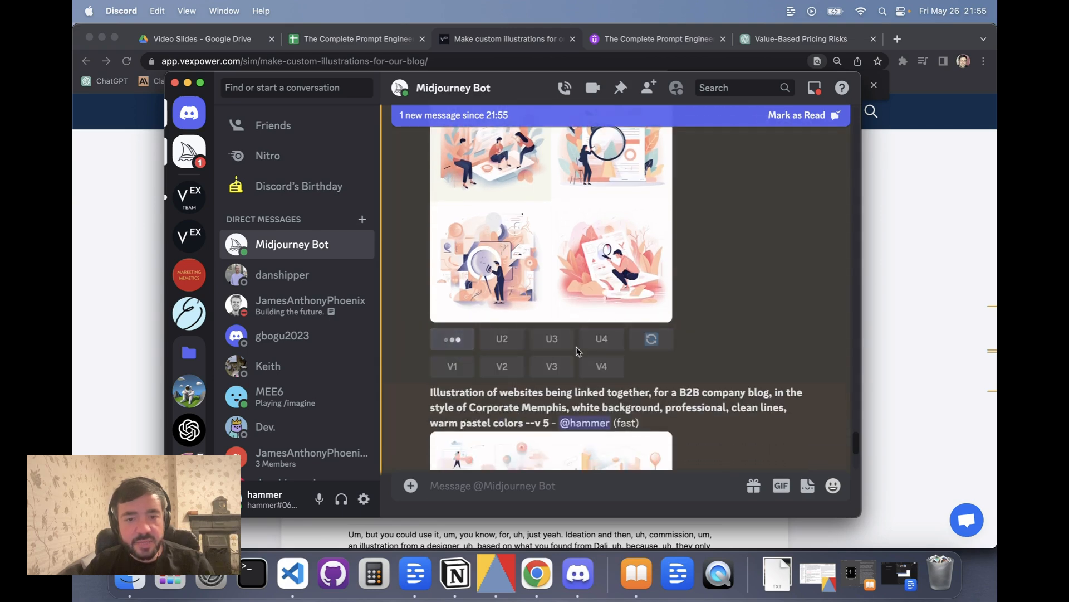
pyautogui.scroll(-5, 557, 345)
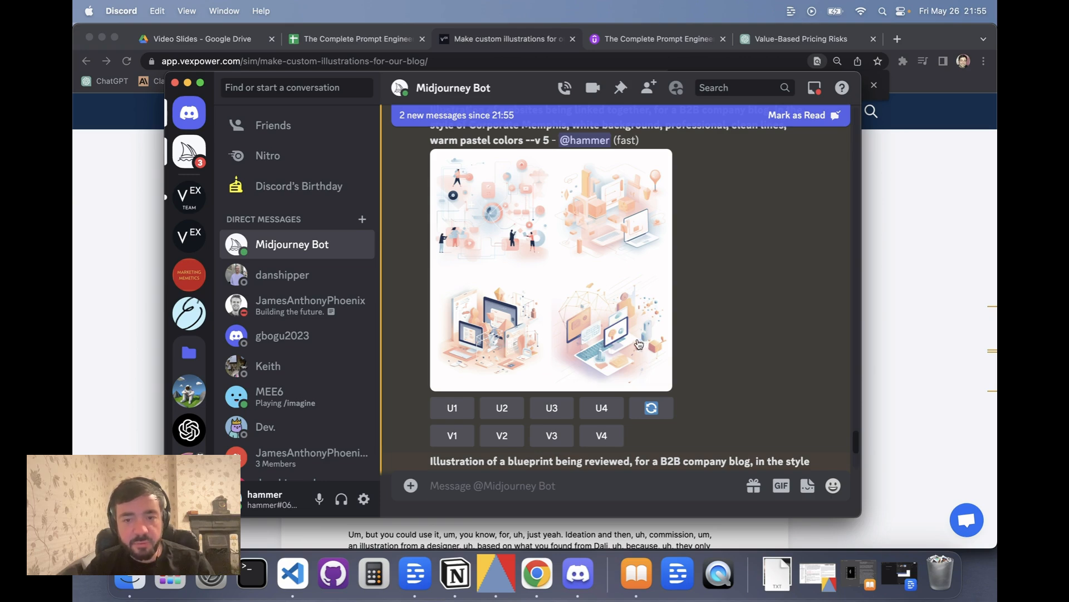
pyautogui.click(603, 414)
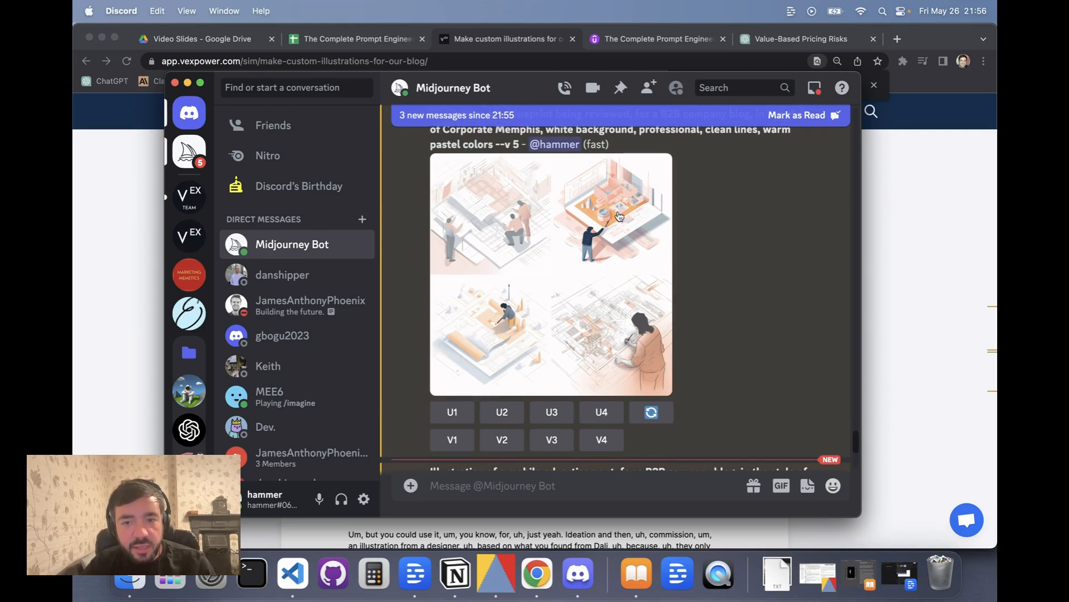
# Step: Upscale the second image of the blueprint-being-reviewed grid and the fourth image of the mobile advertisement grid
pyautogui.click(516, 415)
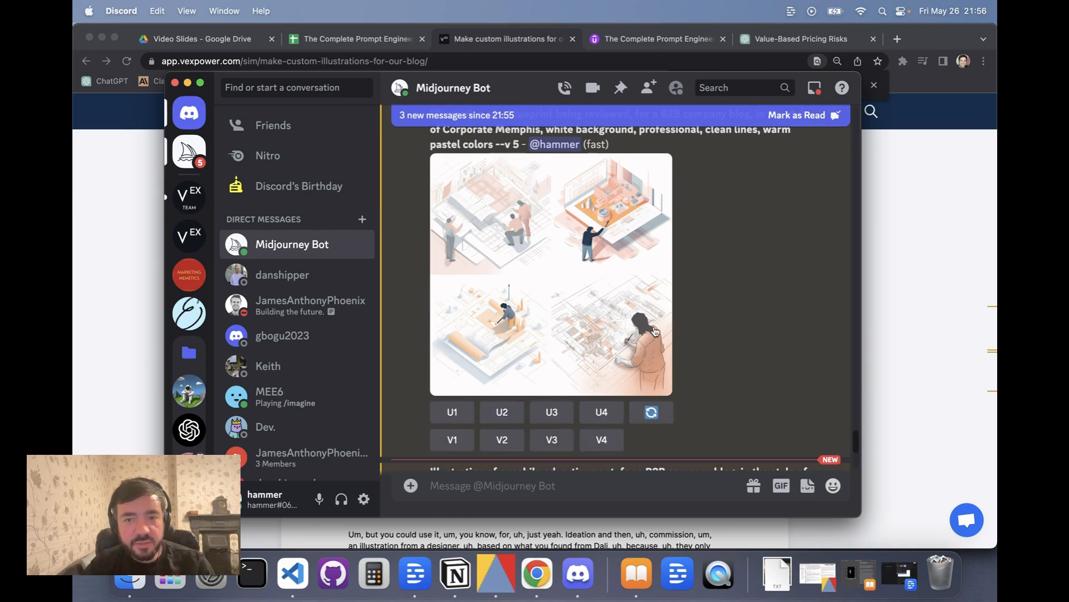
pyautogui.scroll(1, 657, 324)
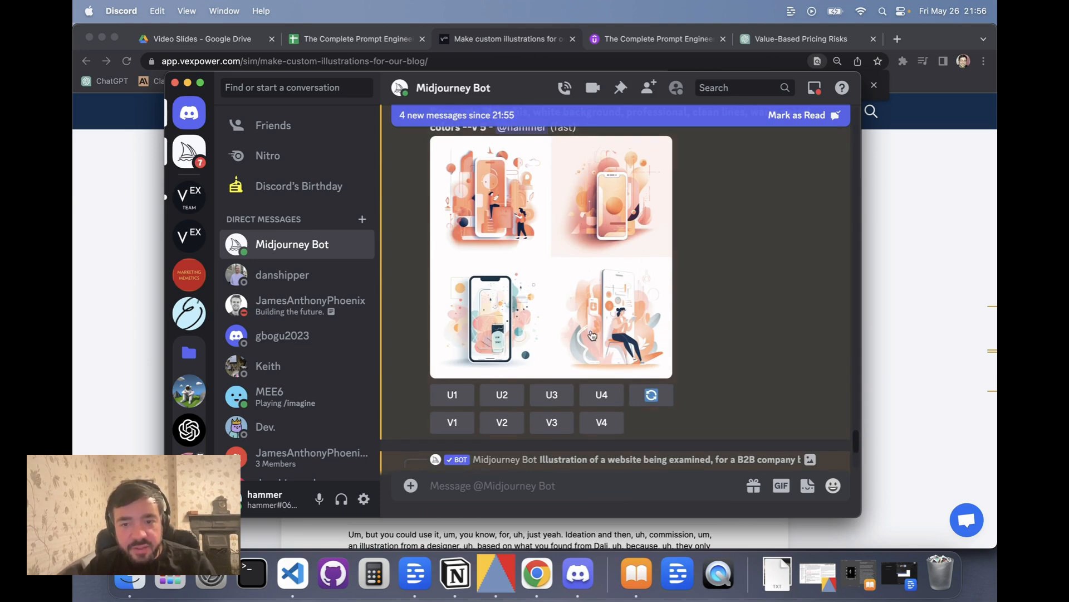
pyautogui.click(602, 395)
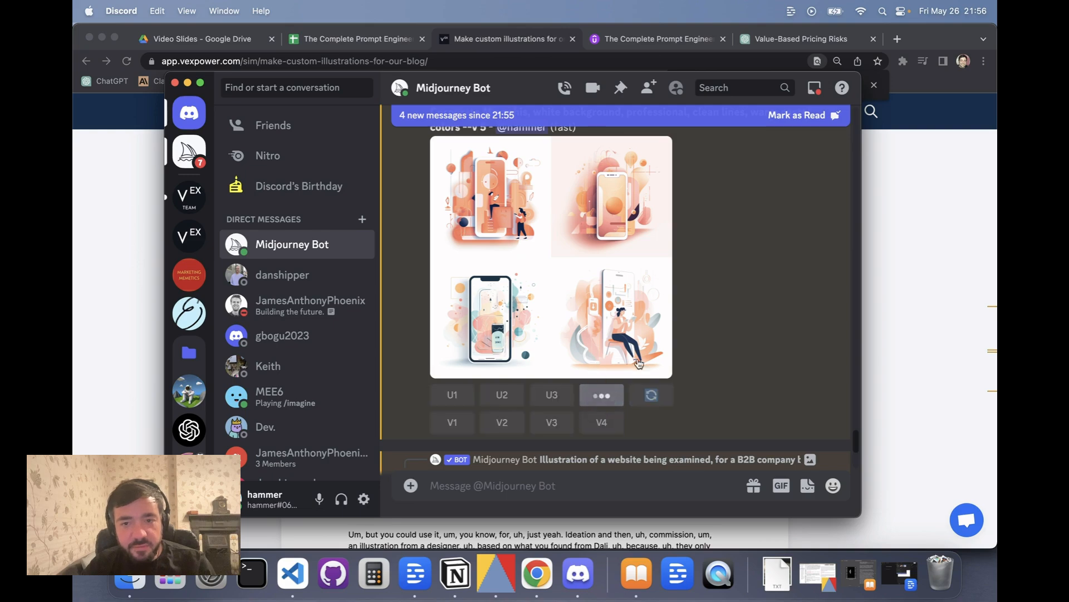
# Step: Upscale the second image of the people-solving-a-problem grid
pyautogui.scroll(-3, 637, 321)
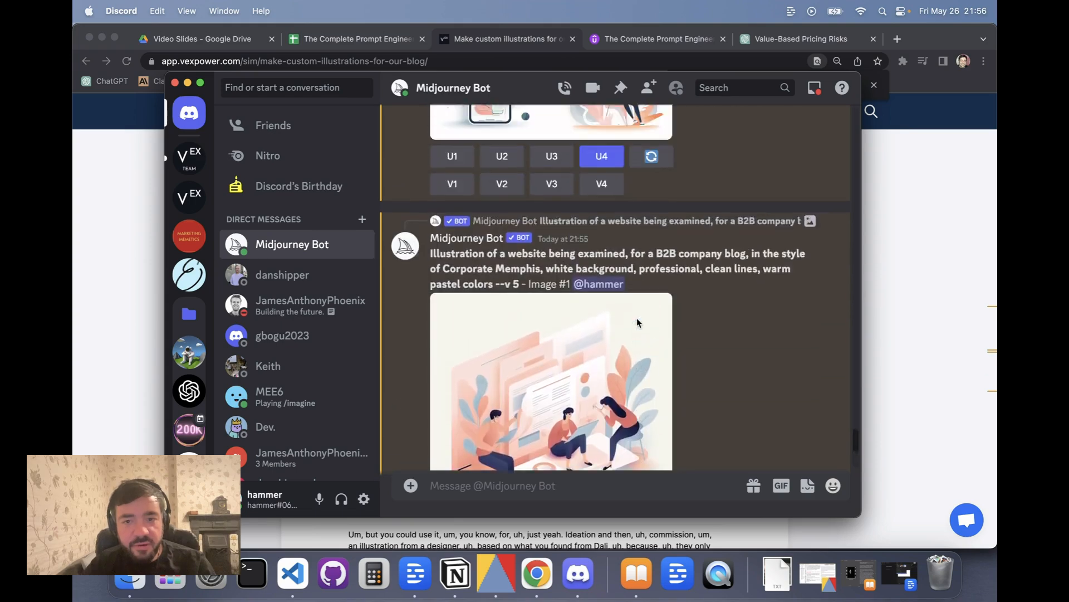
pyautogui.scroll(15, 638, 322)
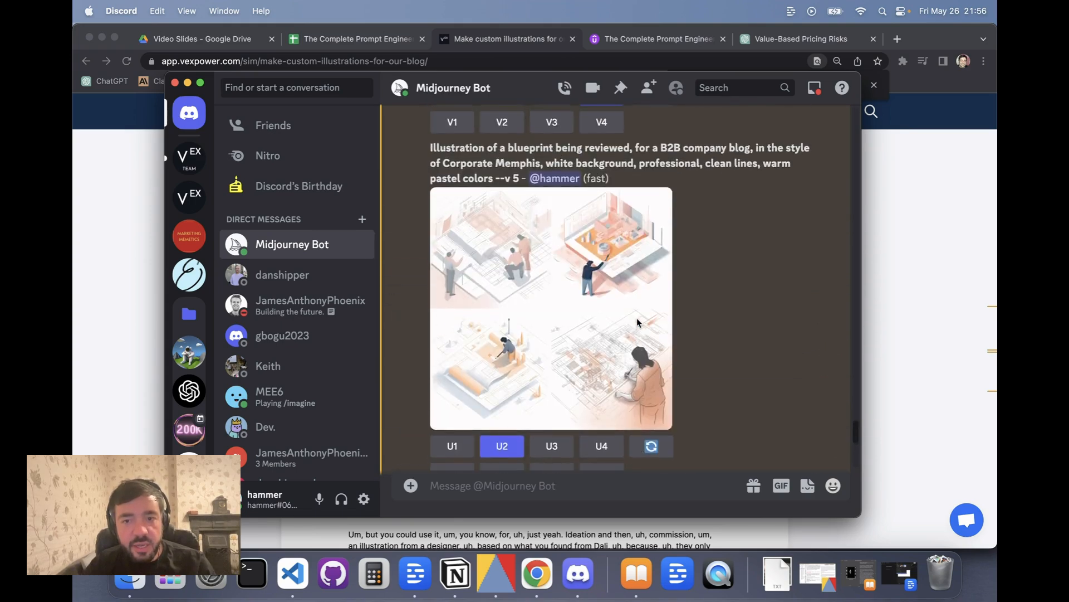
pyautogui.scroll(10, 638, 322)
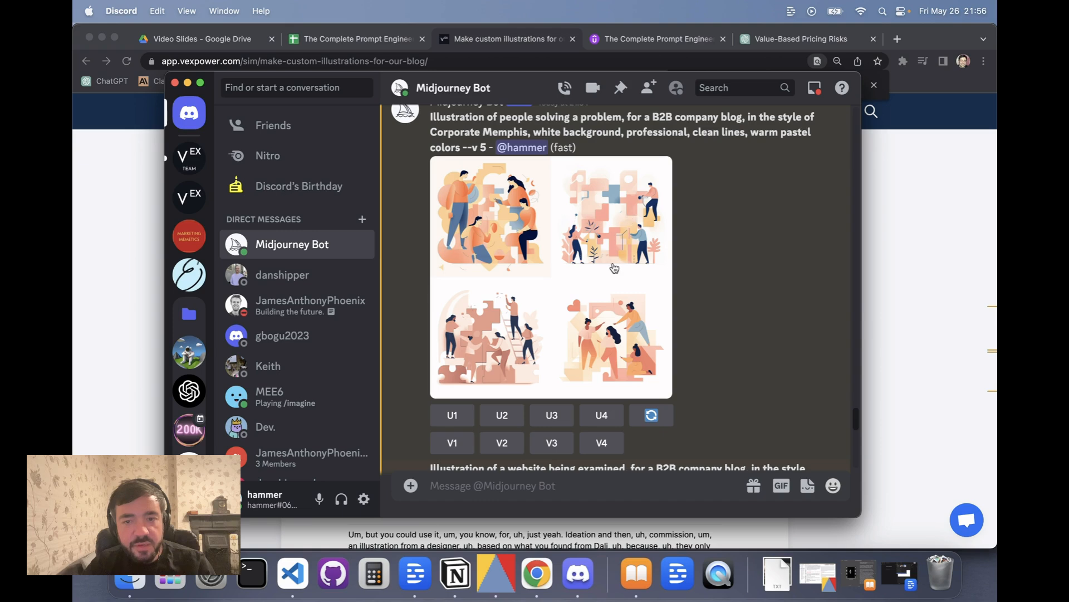
pyautogui.scroll(-3, 614, 266)
pyautogui.scroll(2, 623, 263)
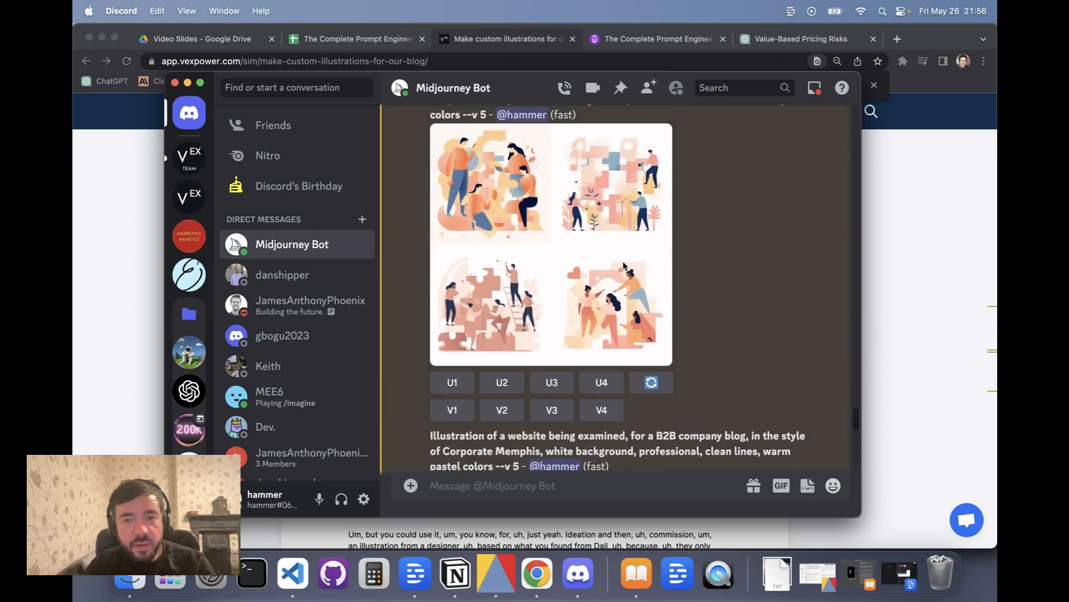
pyautogui.scroll(-2, 530, 305)
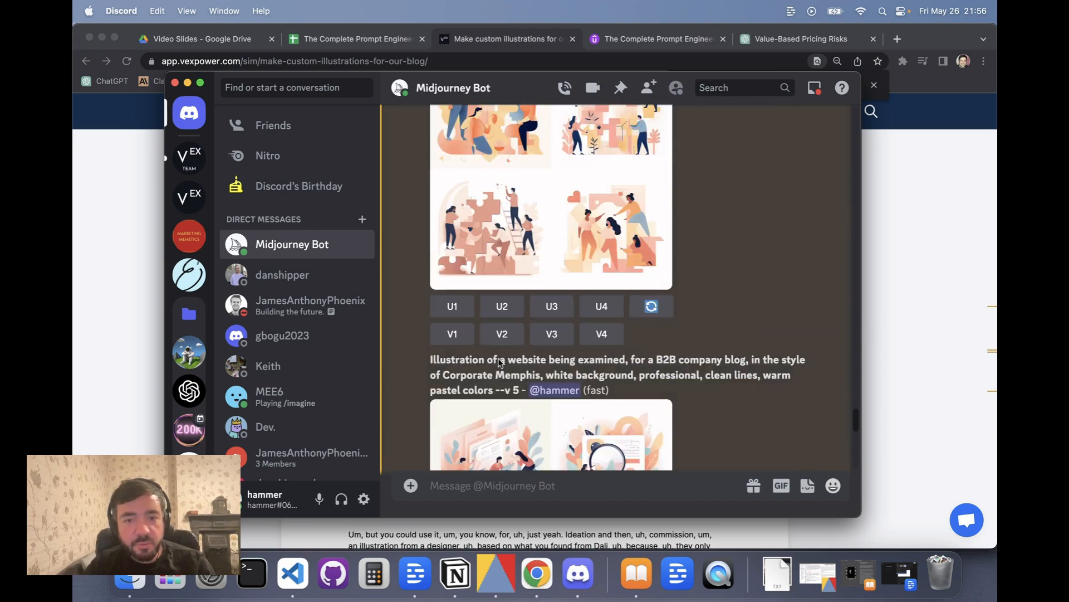
pyautogui.click(510, 312)
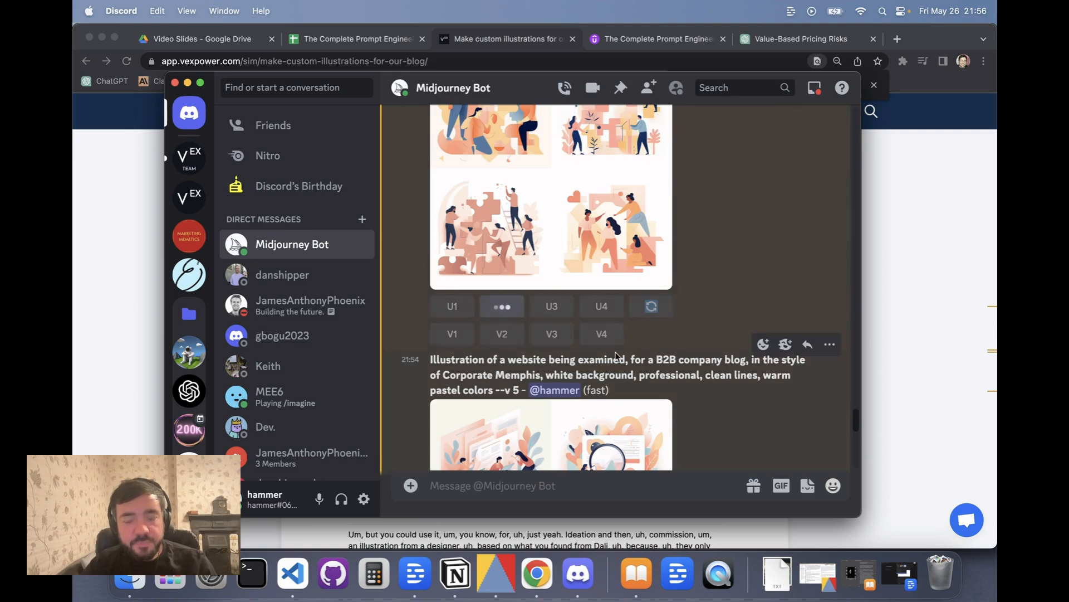
# Step: Review the upscaled illustrations of linked websites, the mobile advertisement and people solving a problem
pyautogui.scroll(-10, 613, 345)
pyautogui.scroll(-10, 616, 356)
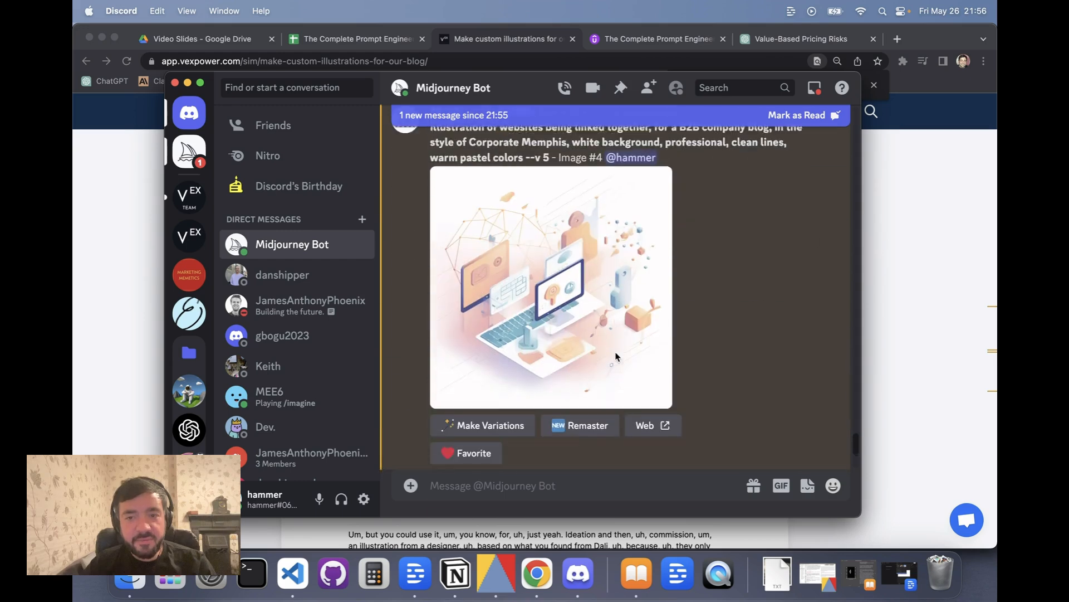
pyautogui.scroll(-10, 616, 356)
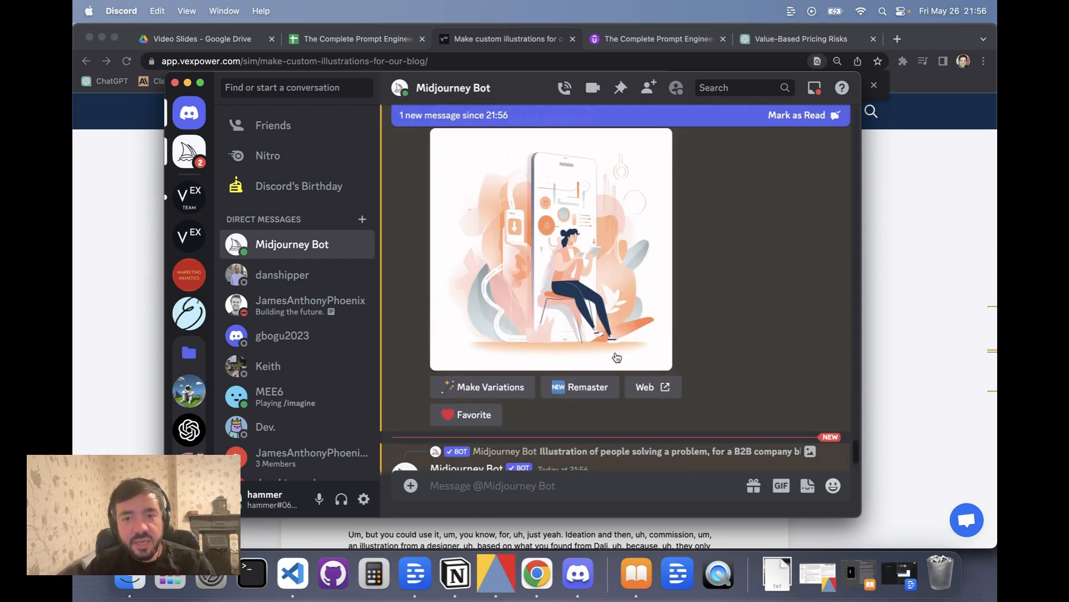
pyautogui.scroll(-8, 616, 356)
pyautogui.scroll(10, 616, 357)
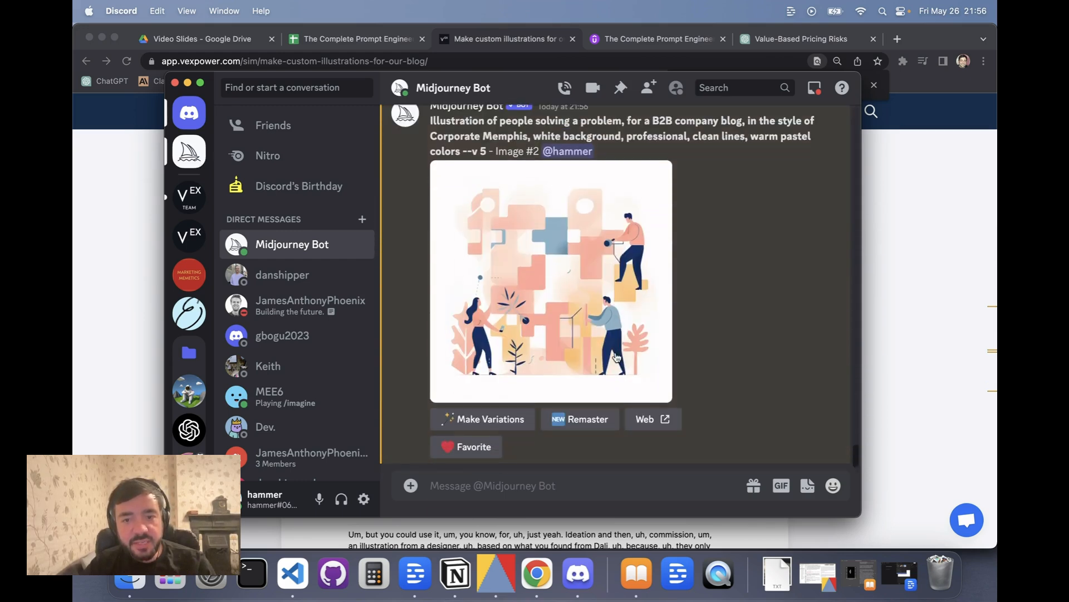
# Step: Copy the image link of the upscaled illustration of a website being examined
pyautogui.scroll(12, 616, 356)
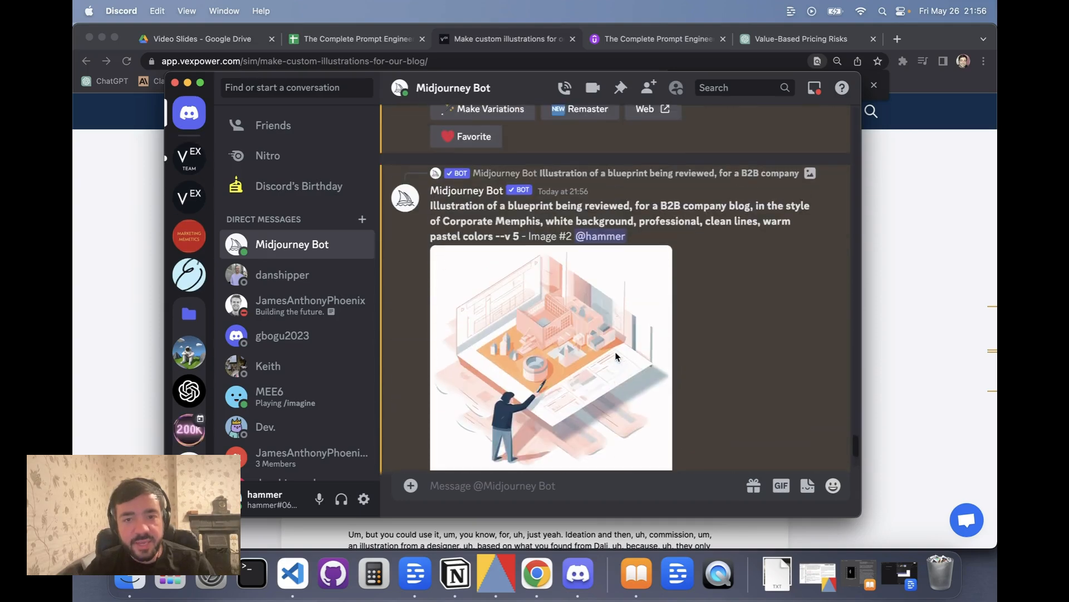
pyautogui.scroll(5, 616, 356)
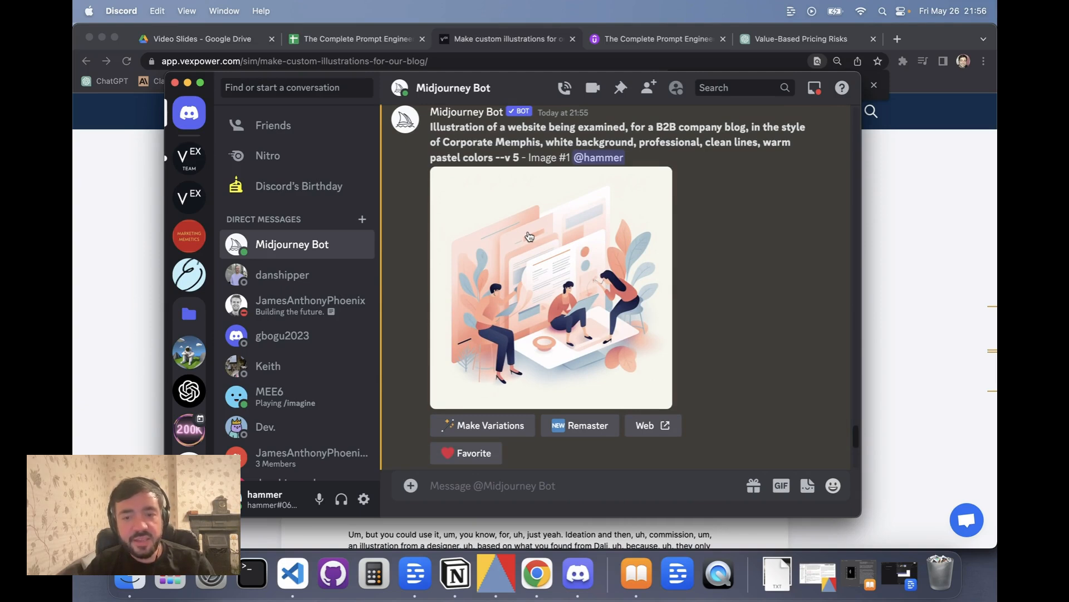
pyautogui.click(529, 236)
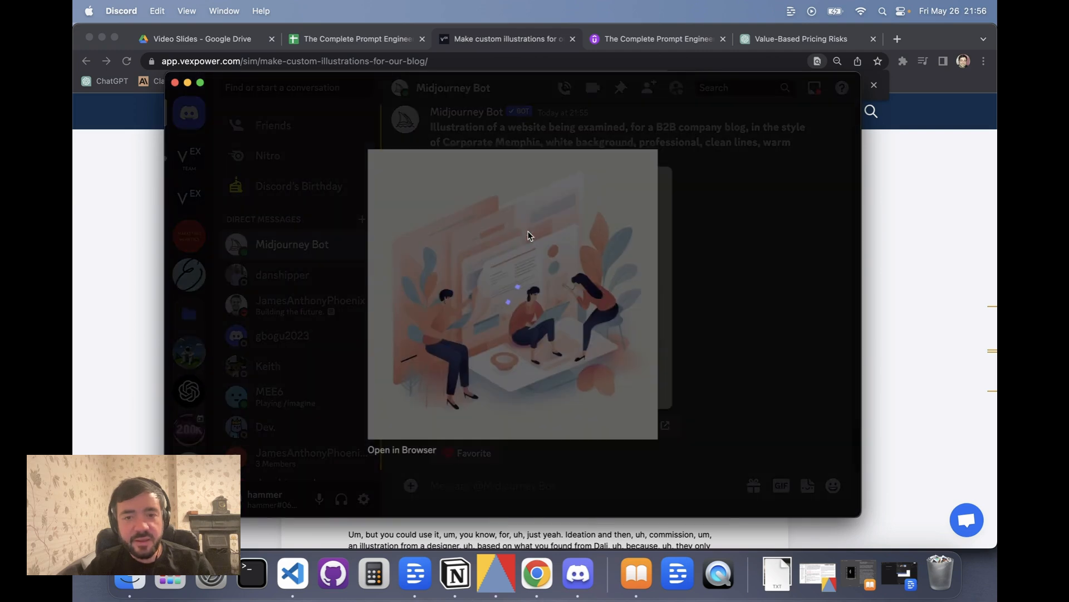
pyautogui.rightClick(529, 308)
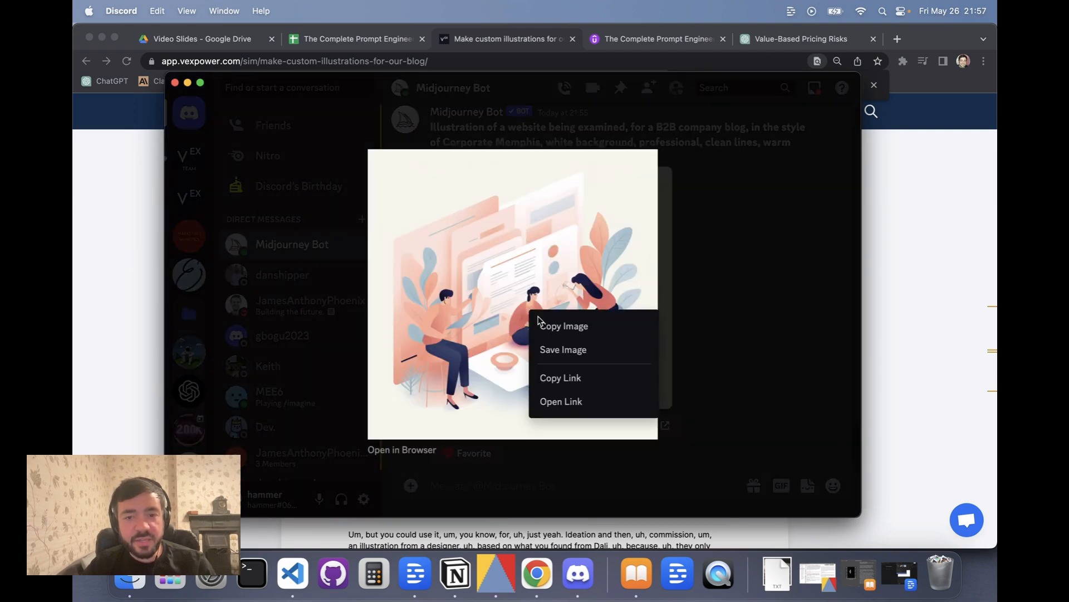
pyautogui.click(565, 380)
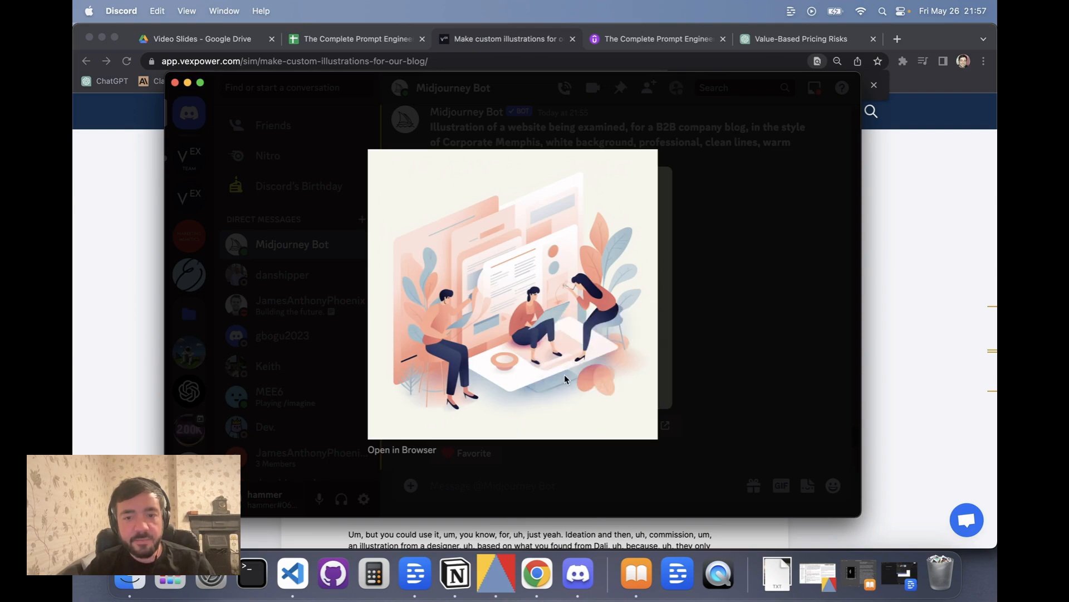
pyautogui.click(734, 337)
# Step: Start a new /imagine prompt with the copied link of the website-being-examined image as its reference
pyautogui.scroll(-10, 646, 390)
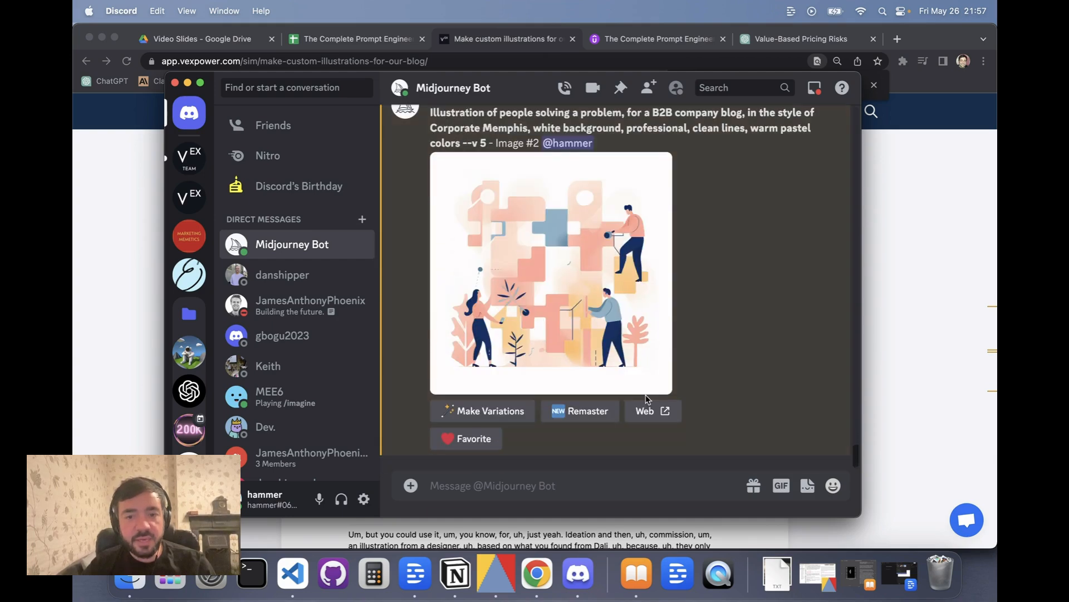
pyautogui.click(532, 486)
pyautogui.write('/')
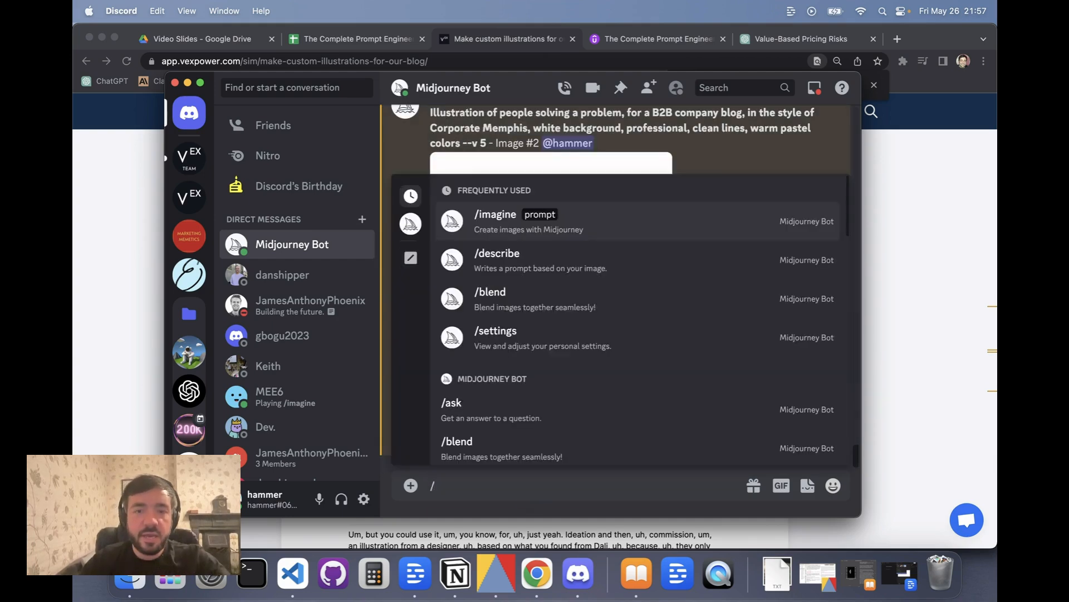
pyautogui.press('Return')
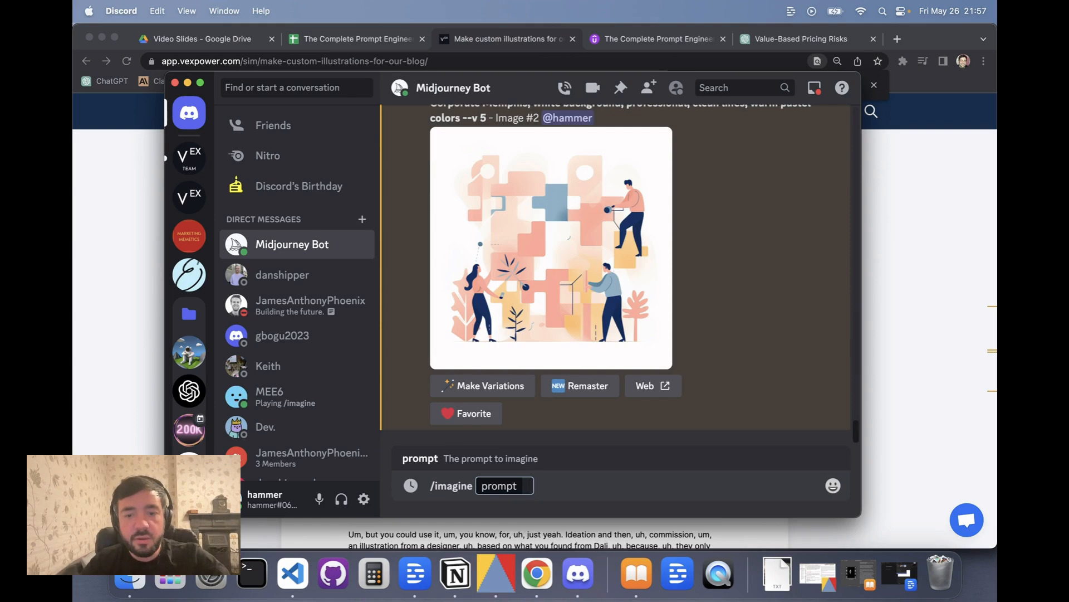
pyautogui.press('super+v')
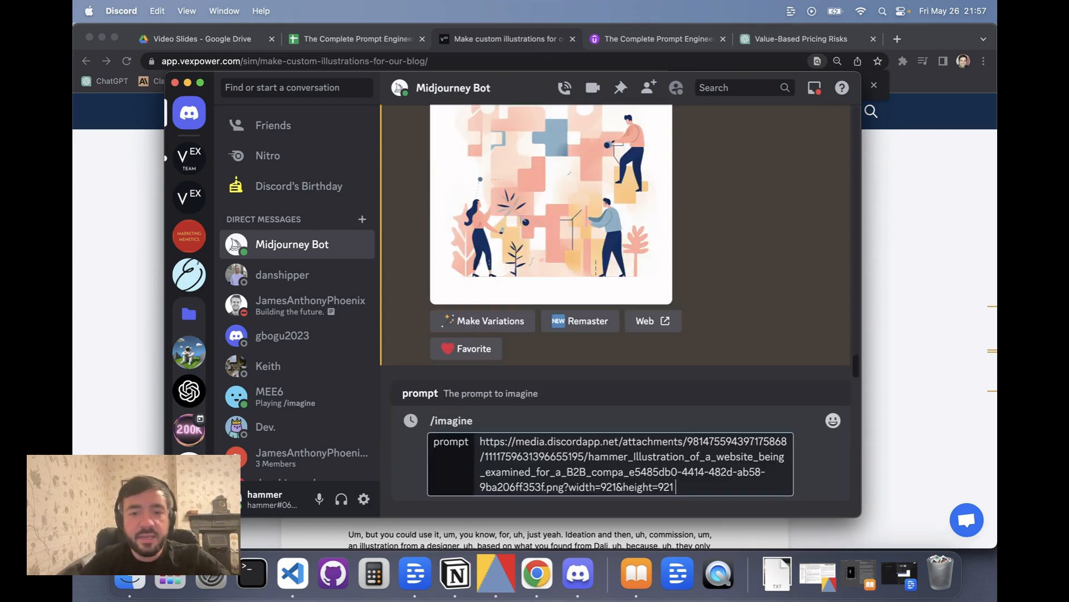
# Step: Copy the people-solving-a-problem prompt text through "warm pastel colors", add it after the image link and submit the prompt
pyautogui.scroll(-5, 578, 304)
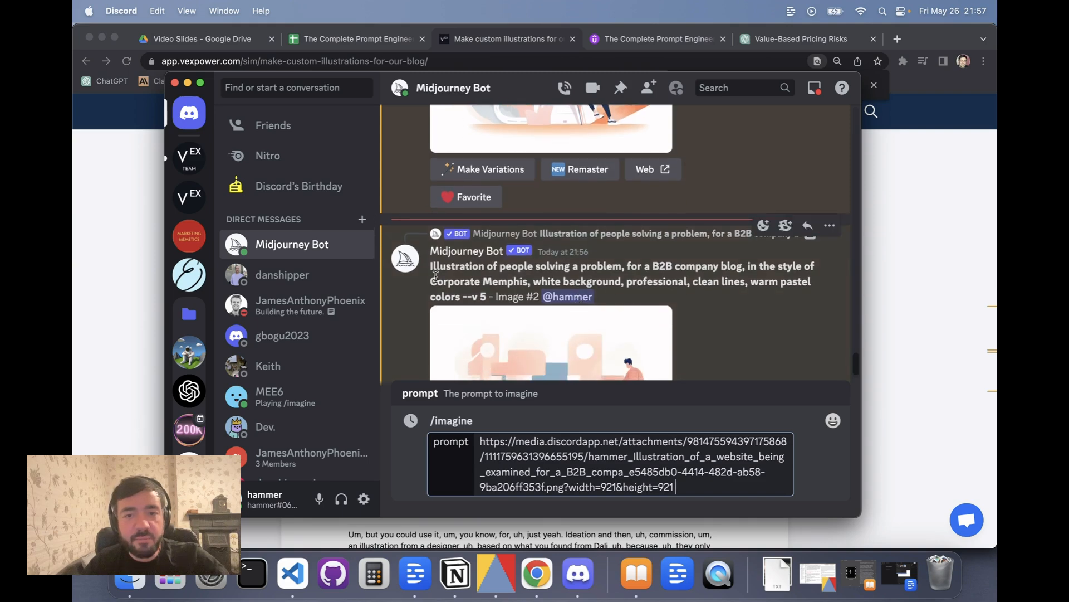
pyautogui.scroll(-2, 457, 280)
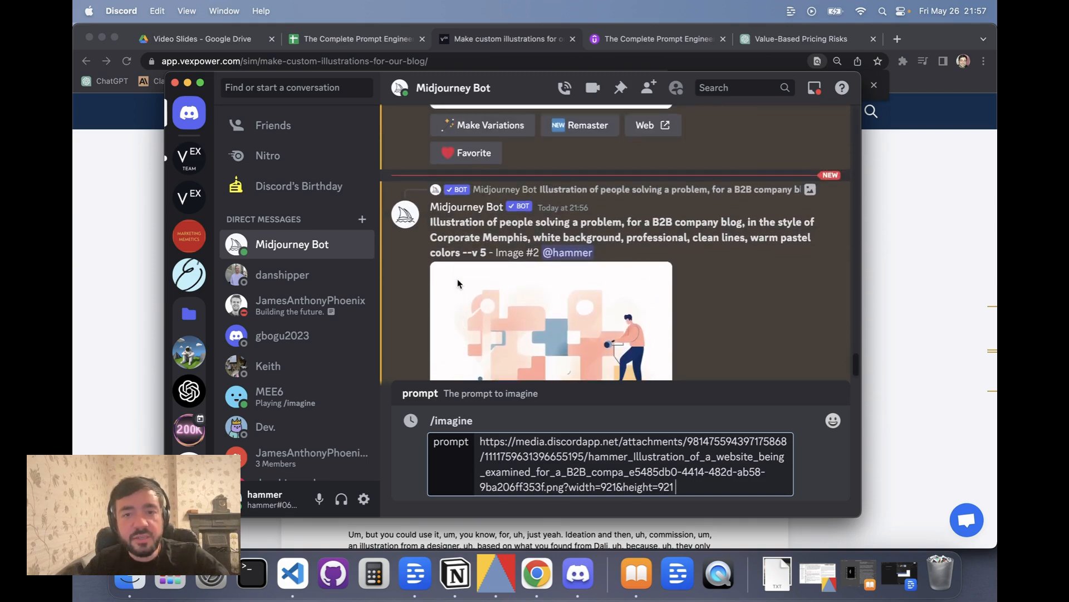
pyautogui.moveTo(429, 227); pyautogui.dragTo(461, 249)
pyautogui.scroll(-5, 502, 267)
pyautogui.click(691, 491)
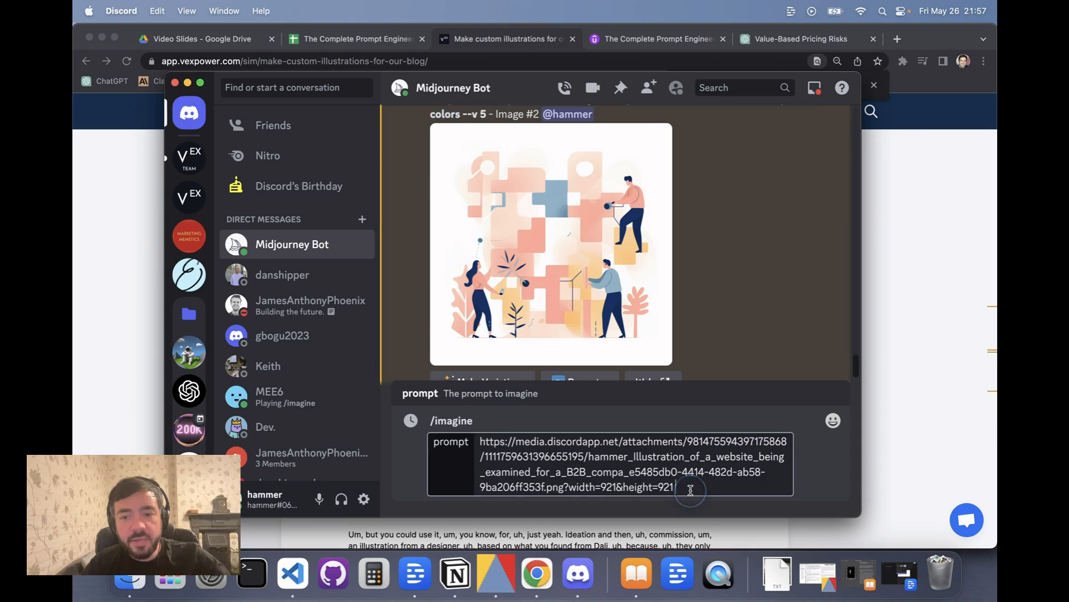
pyautogui.press('super+v')
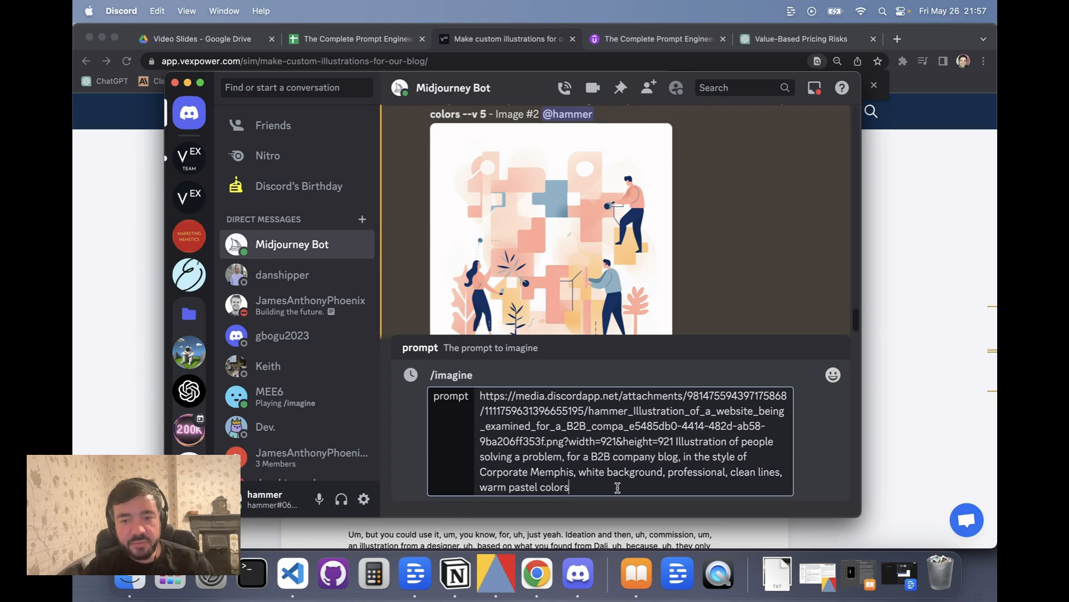
pyautogui.press('Return')
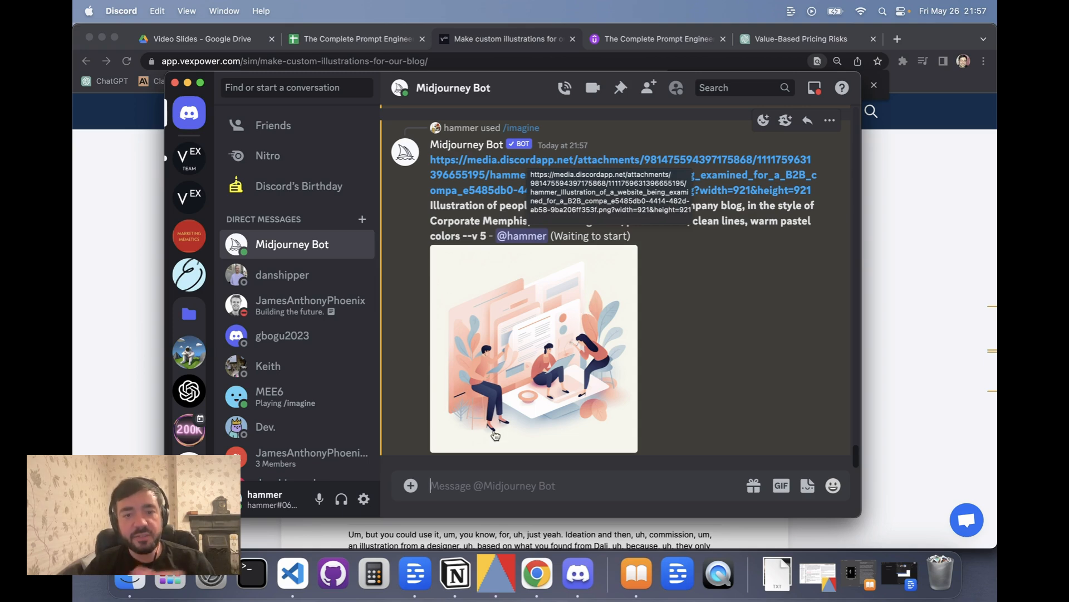
# Step: Save the website-being-examined reference image to the Downloads folder under its suggested file name
pyautogui.rightClick(473, 365)
pyautogui.moveTo(574, 250)
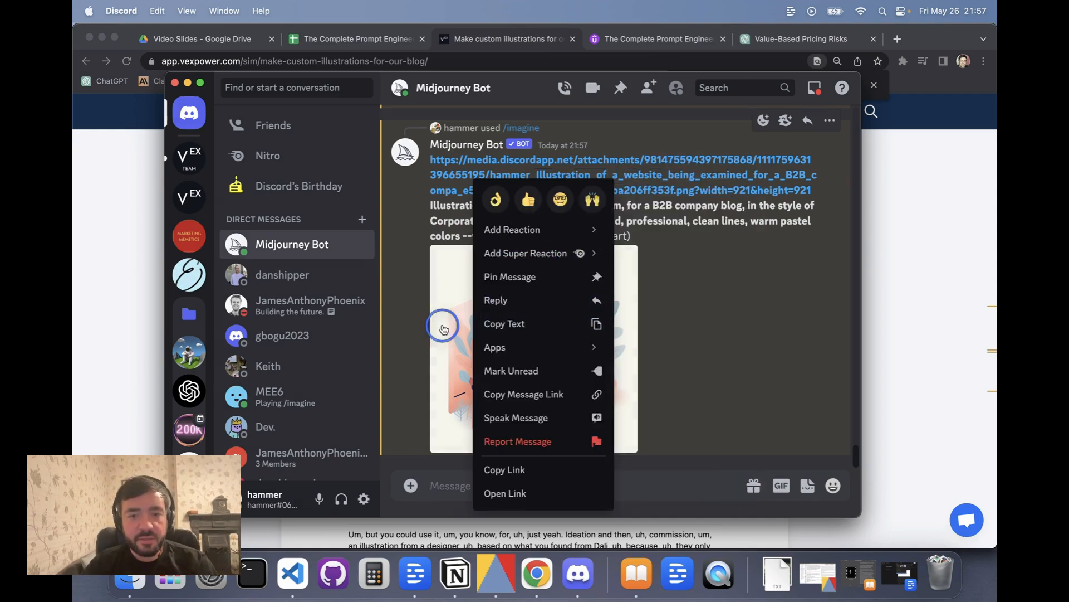
pyautogui.click(441, 326)
pyautogui.rightClick(517, 317)
pyautogui.click(549, 332)
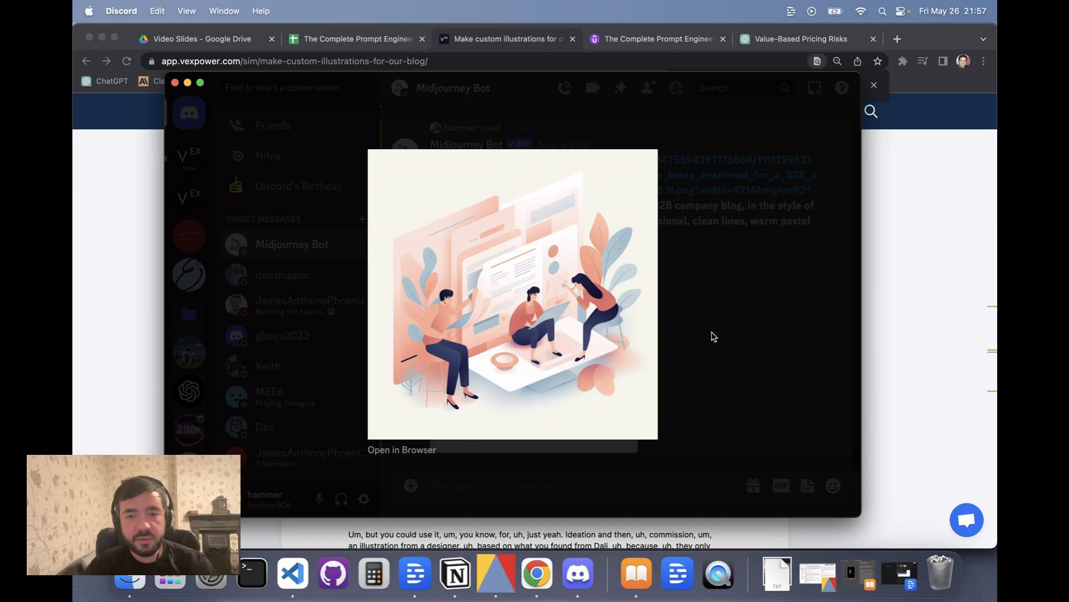
pyautogui.click(643, 230)
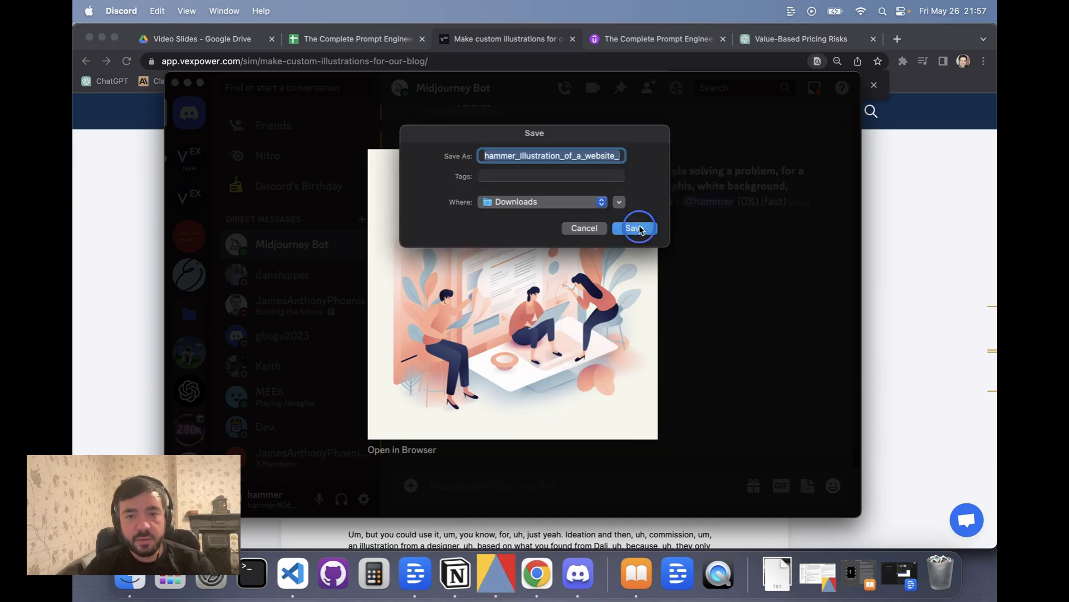
pyautogui.click(698, 339)
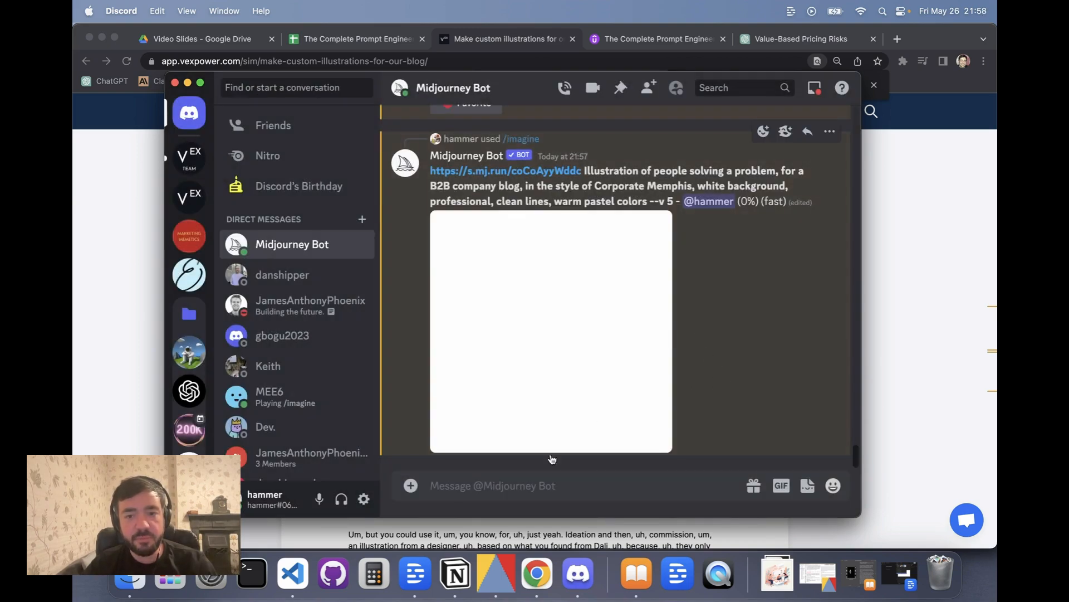
# Step: Run /describe on the saved website-being-examined PNG from the Downloads folder
pyautogui.write('/')
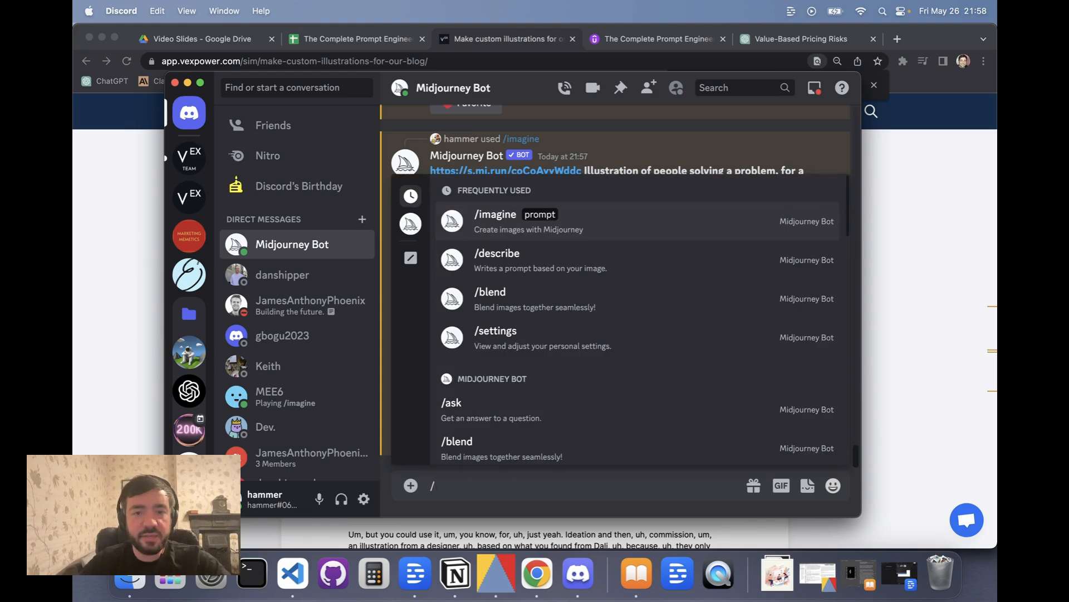
pyautogui.press('Down')
pyautogui.press('Return')
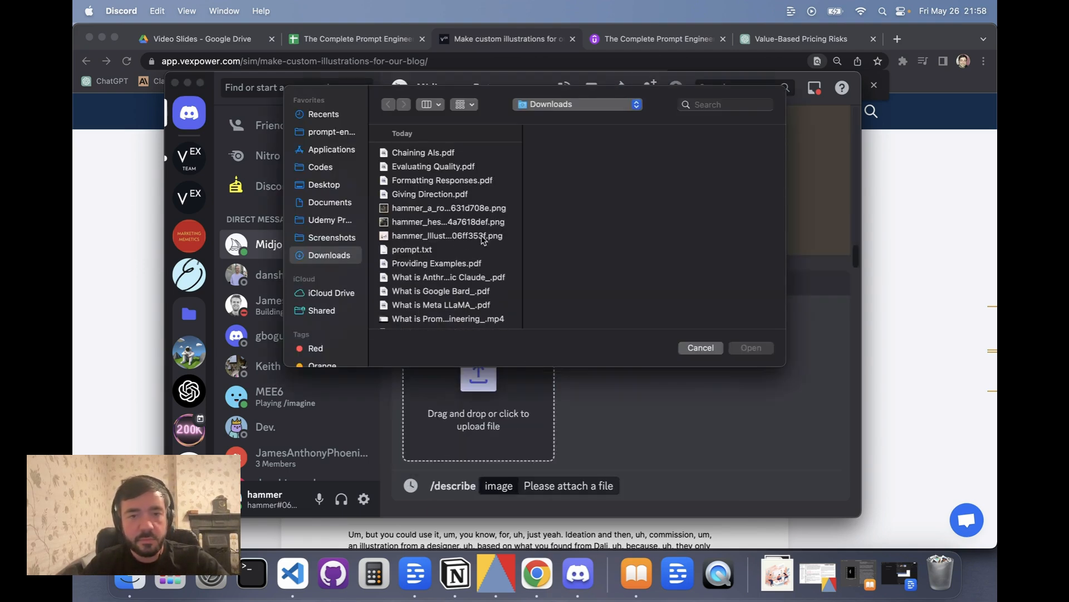
pyautogui.click(444, 207)
pyautogui.press('Down')
pyautogui.press('Down')
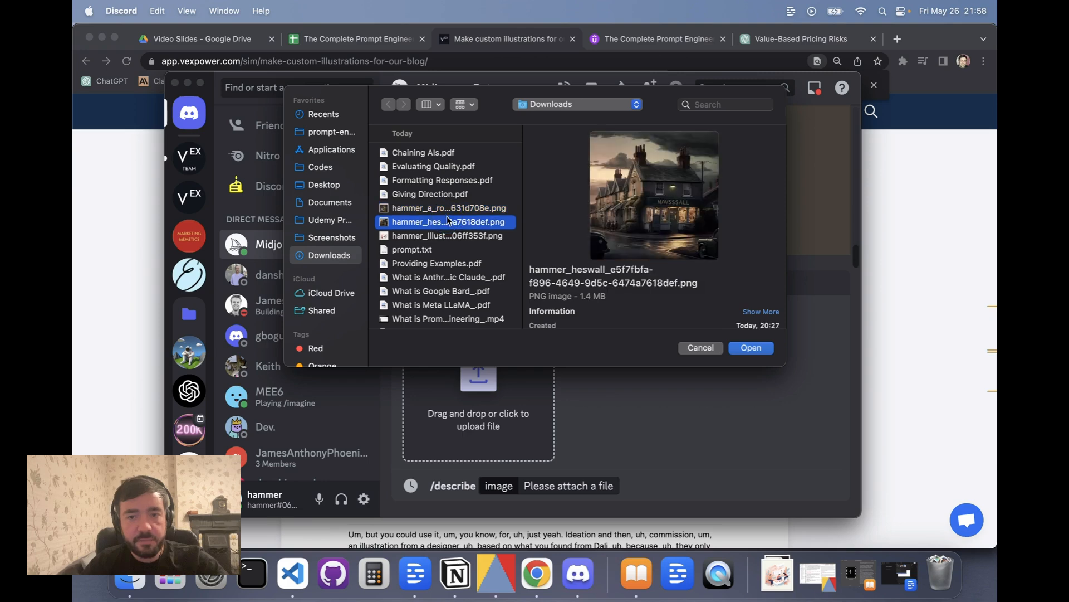
pyautogui.press('Return')
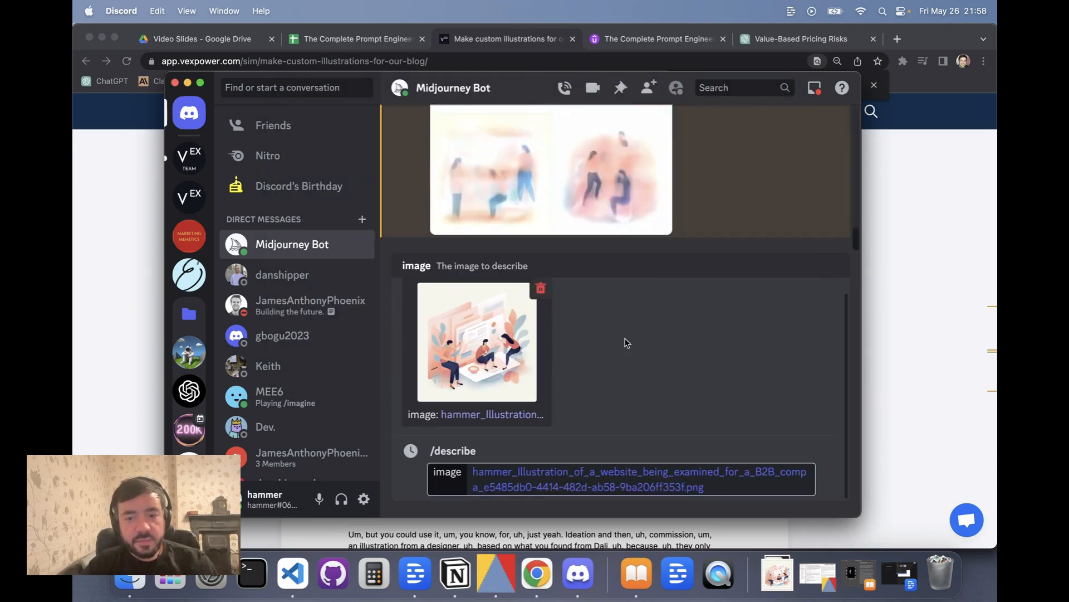
pyautogui.press('Return')
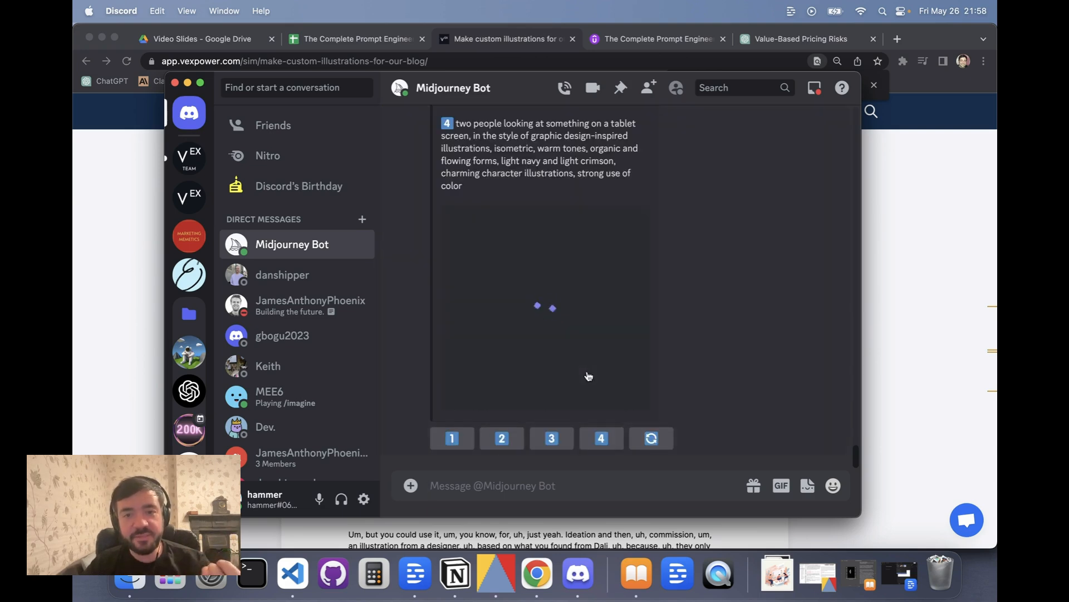
# Step: Examine the four generated image descriptions for reusable style terms such as "isometric" and "charming character illustrations"
pyautogui.scroll(5, 695, 254)
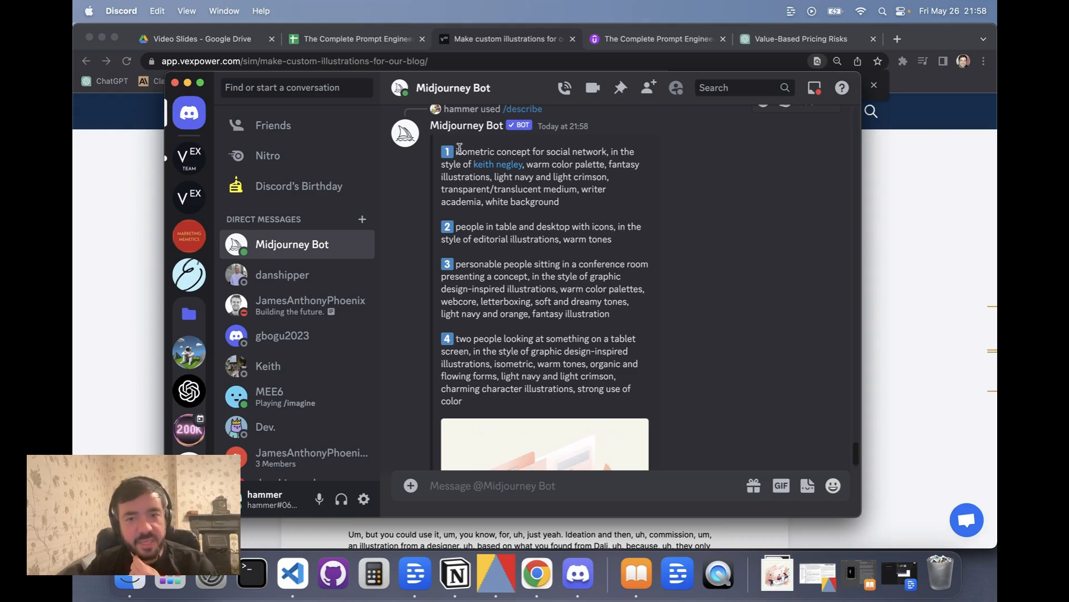
pyautogui.scroll(-3, 488, 281)
pyautogui.scroll(4, 487, 282)
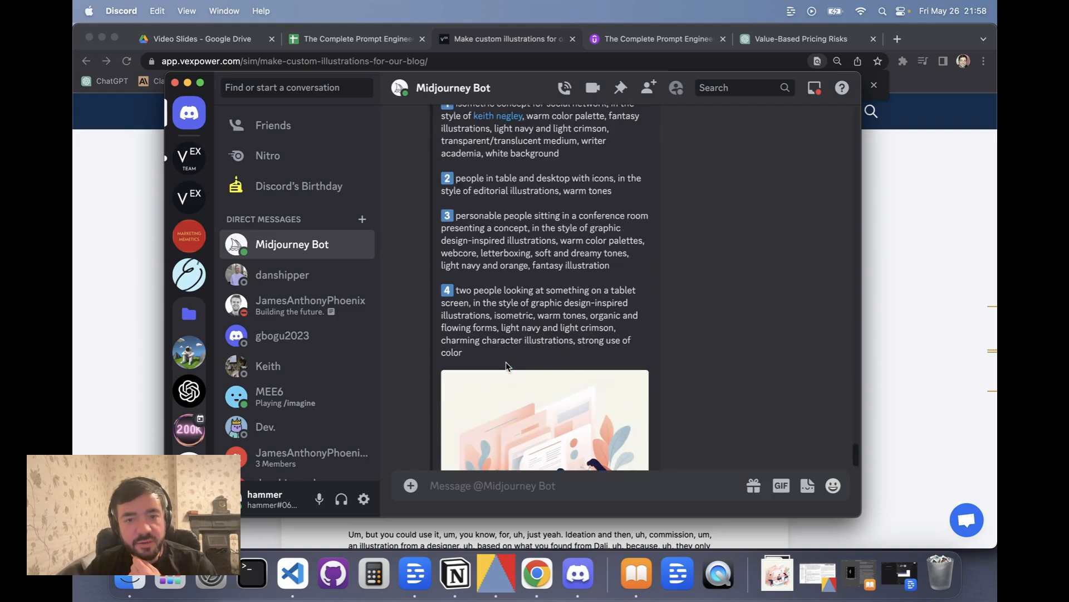
pyautogui.doubleClick(470, 197)
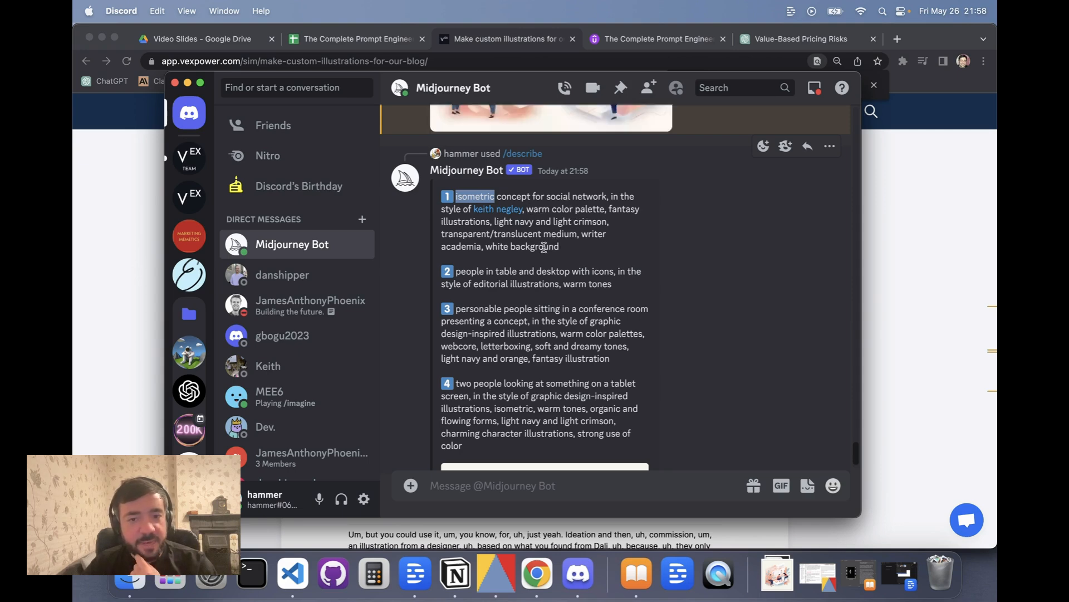
pyautogui.scroll(-2, 544, 247)
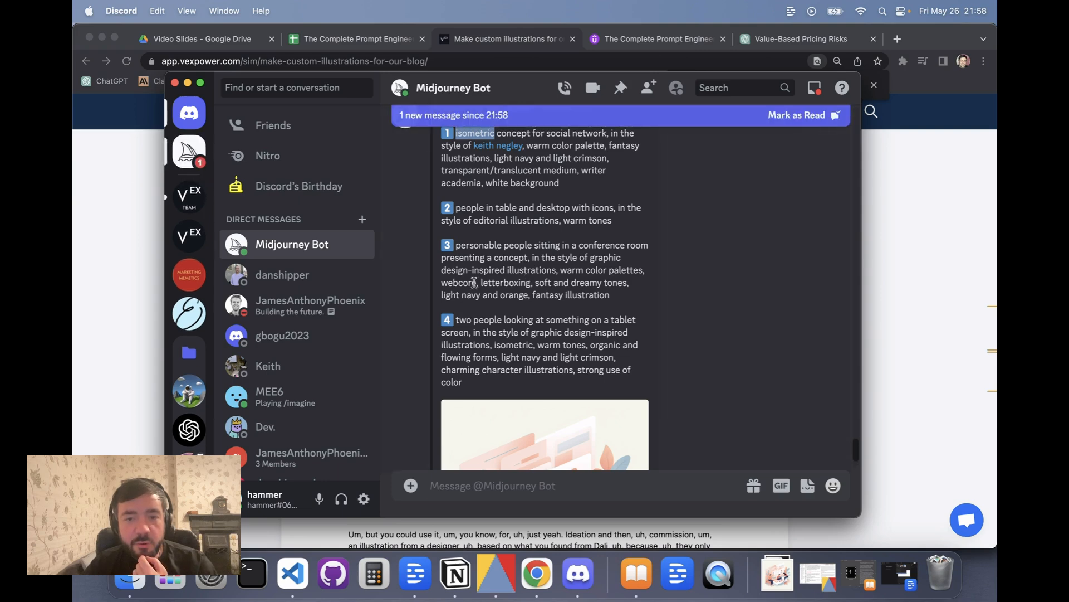
pyautogui.scroll(-4, 568, 289)
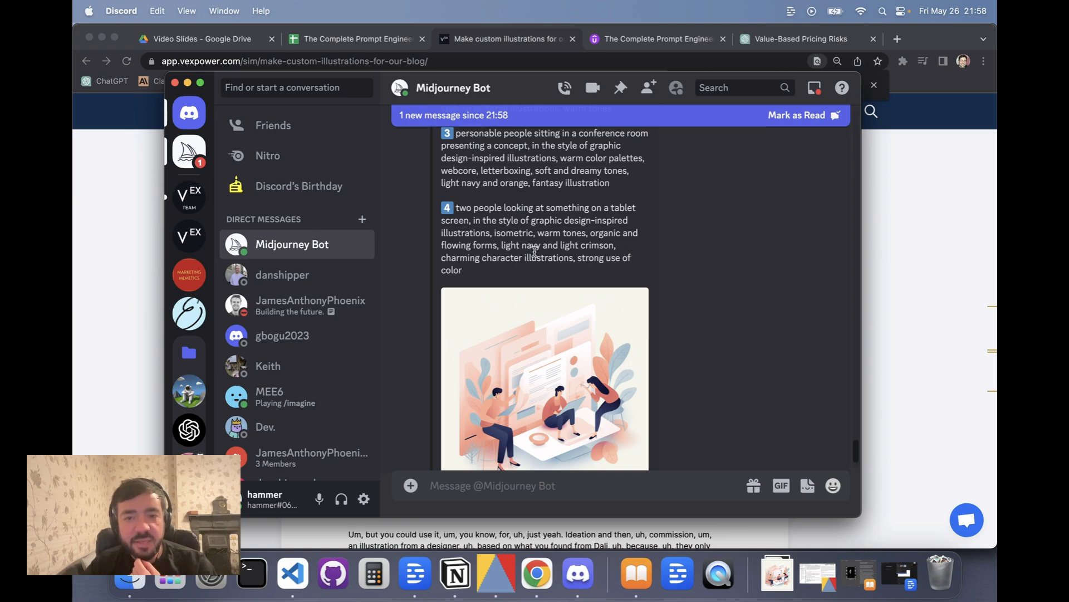
pyautogui.scroll(-1, 535, 251)
pyautogui.click(574, 226)
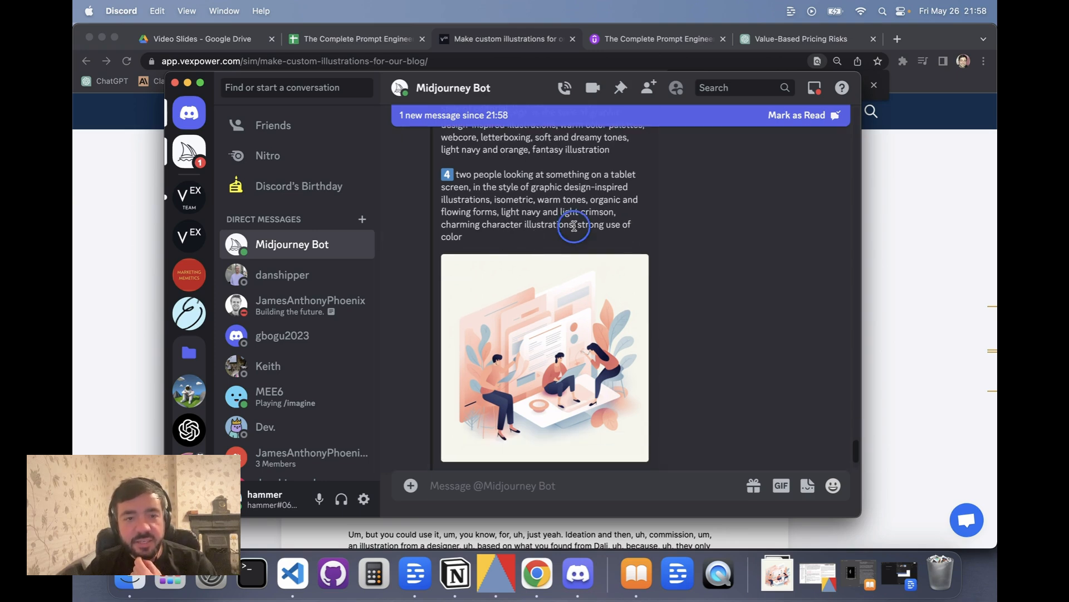
pyautogui.moveTo(573, 225); pyautogui.dragTo(441, 226)
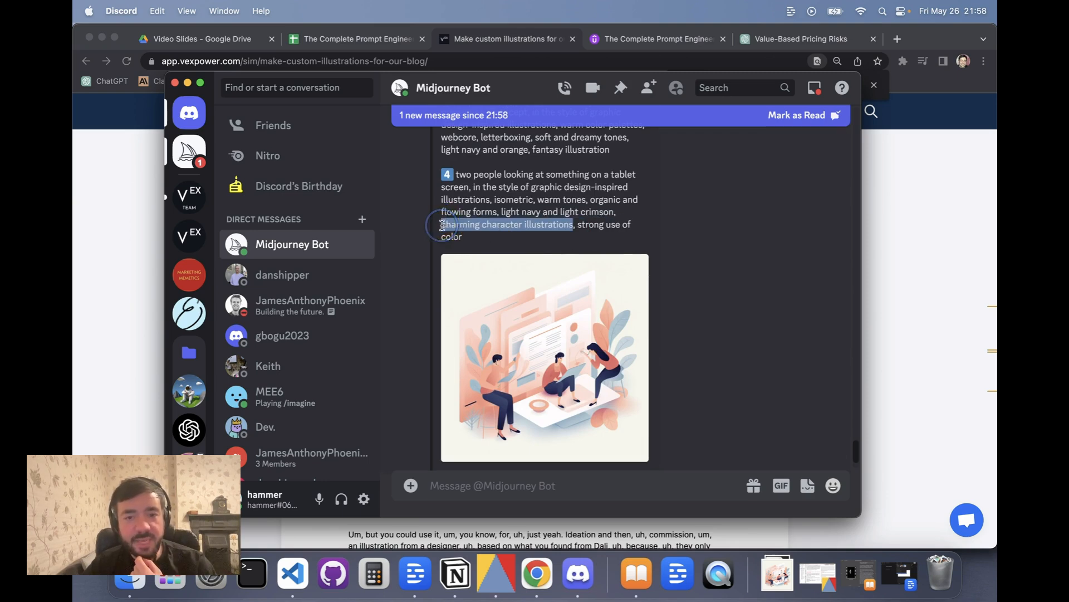
pyautogui.scroll(-2, 526, 218)
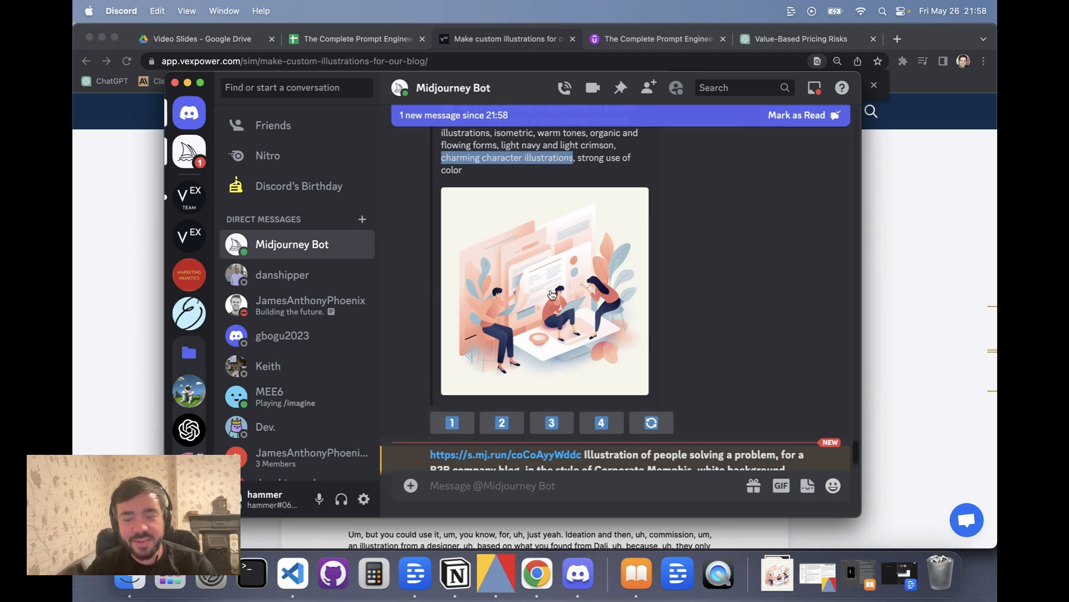
pyautogui.click(590, 159)
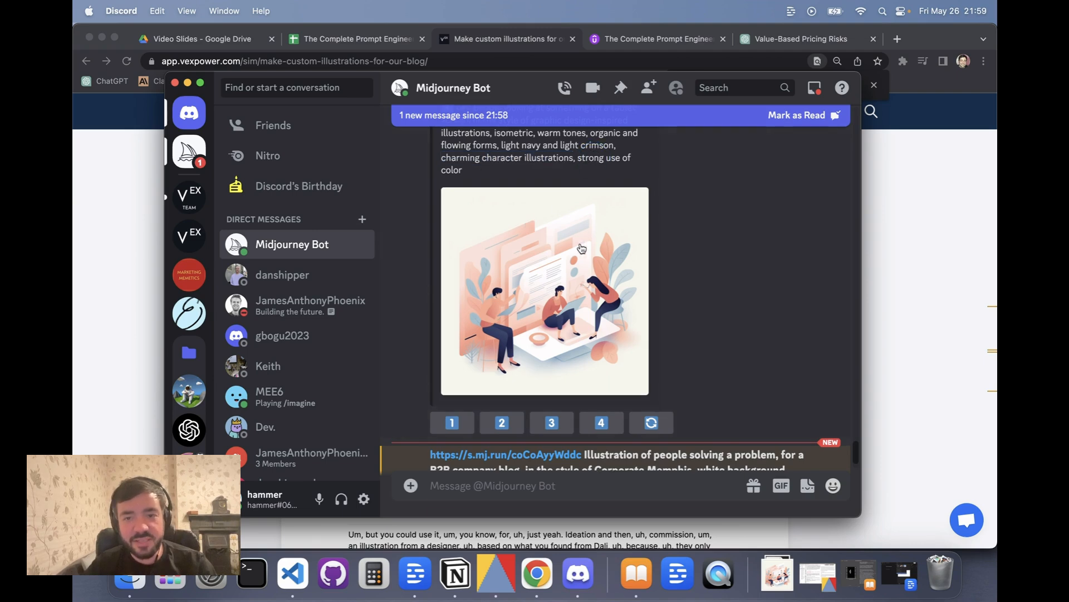
# Step: Review the new people-solving-a-problem grid generated from the reference image for style consistency
pyautogui.scroll(-5, 581, 247)
pyautogui.scroll(-4, 580, 248)
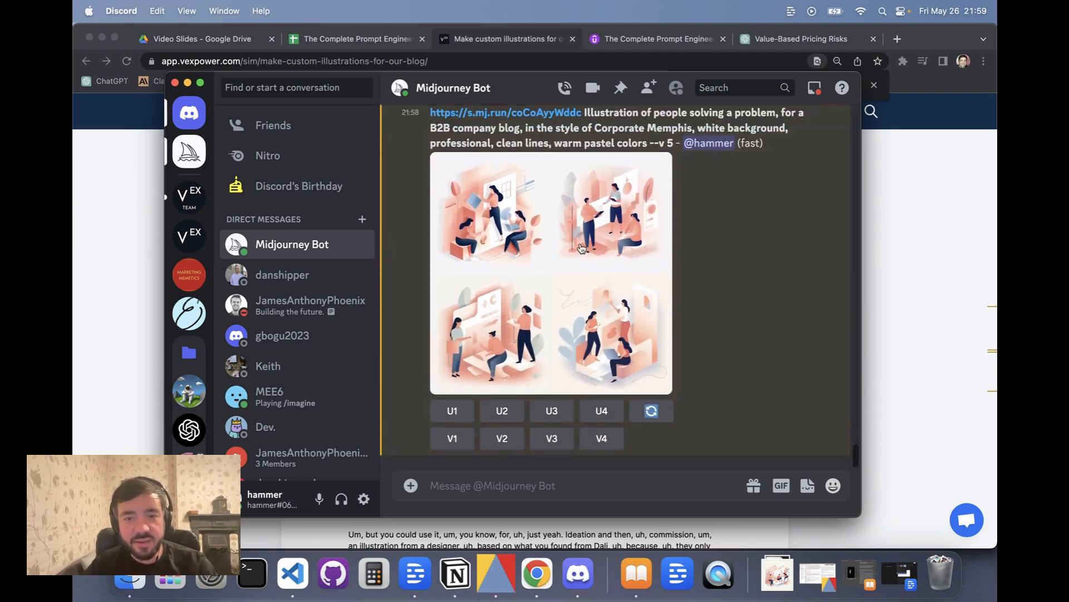
pyautogui.scroll(1, 580, 247)
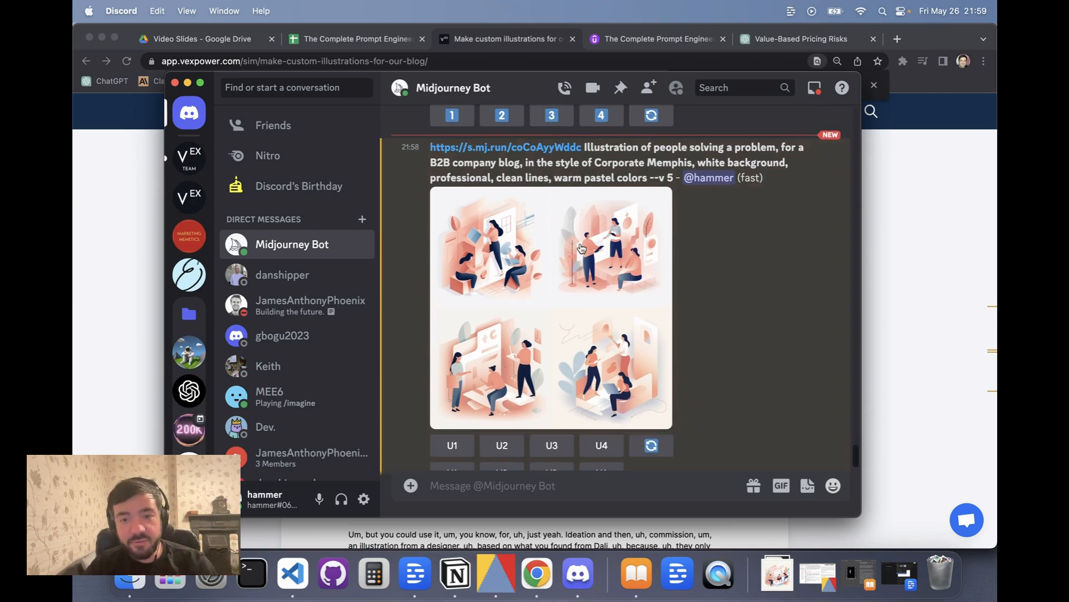
pyautogui.scroll(2, 579, 245)
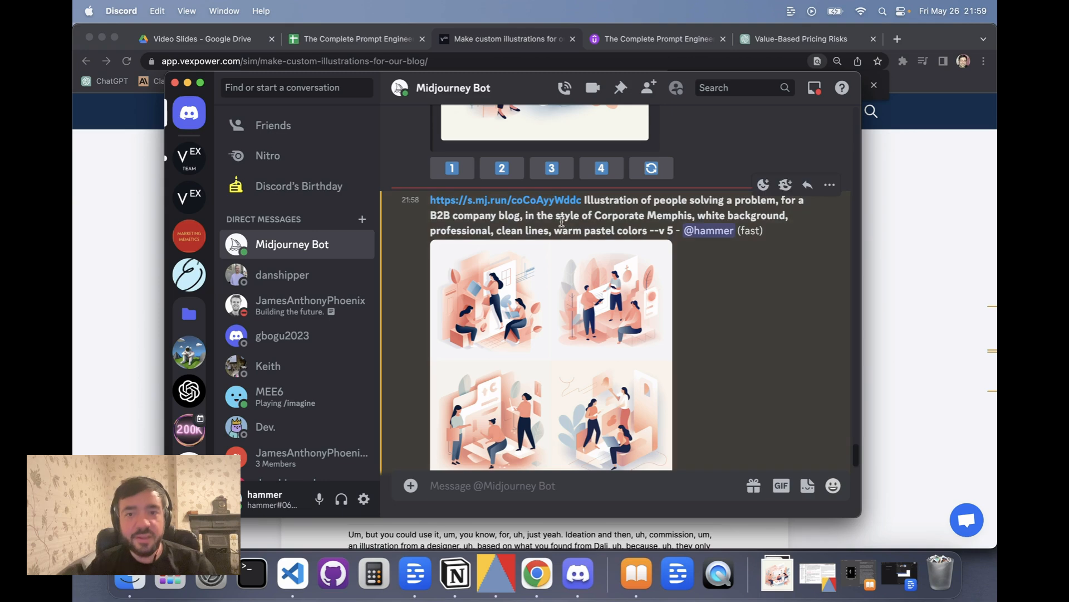
# Step: Compare the reference-based people-solving-a-problem grid with the earlier upscaled puzzle and mobile advertisement illustrations for style consistency
pyautogui.scroll(10, 565, 205)
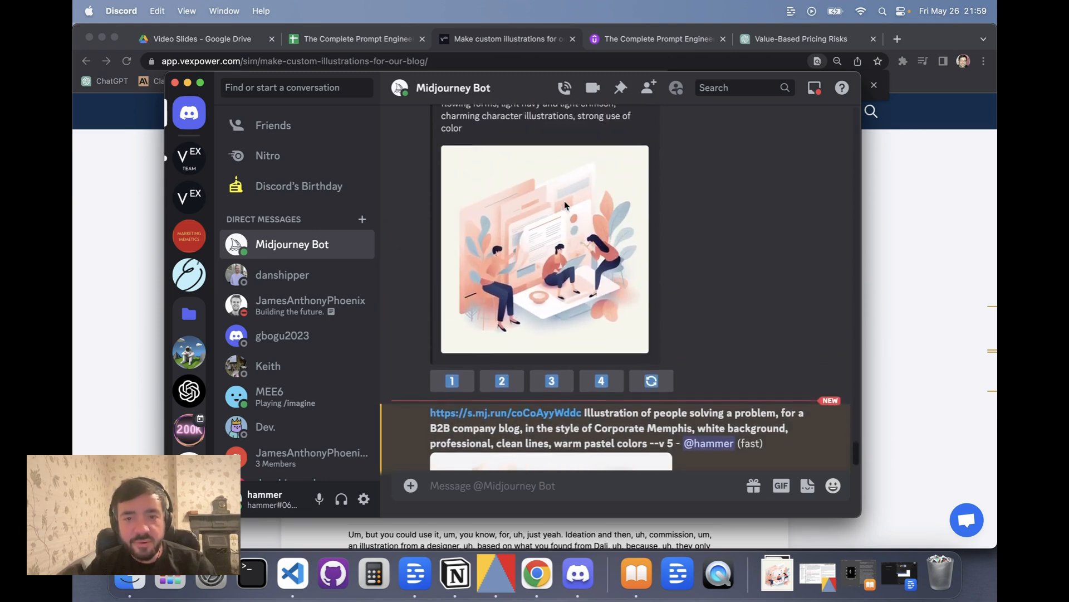
pyautogui.scroll(4, 565, 205)
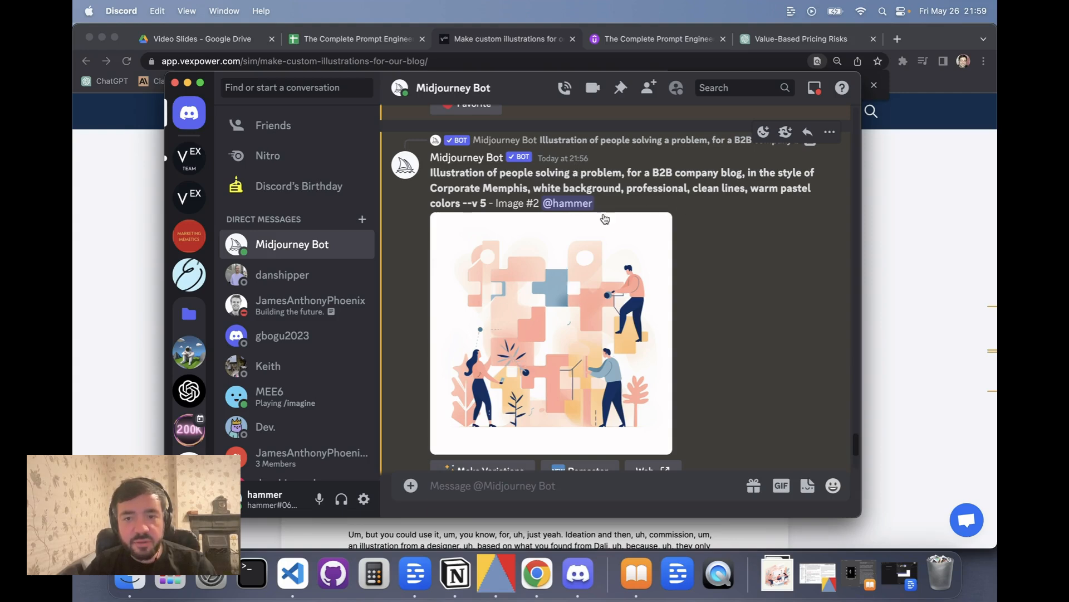
pyautogui.scroll(10, 603, 214)
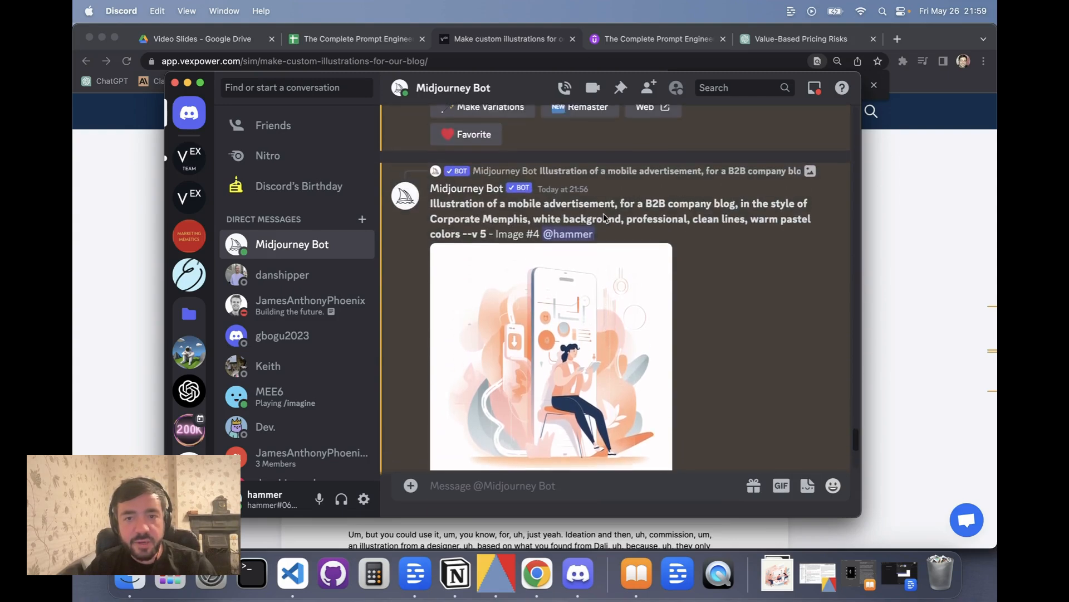
pyautogui.scroll(-15, 605, 217)
pyautogui.scroll(-10, 606, 217)
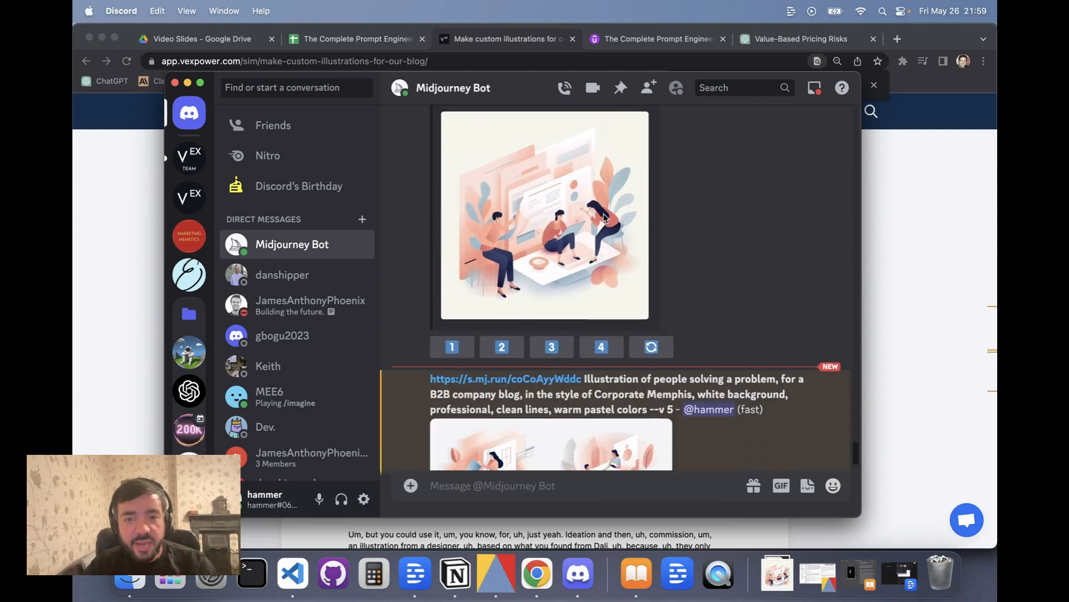
# Step: Highlight the subject phrase "Illustration of people solving a problem" in the reference-image prompt, then clear the selection
pyautogui.scroll(-5, 579, 238)
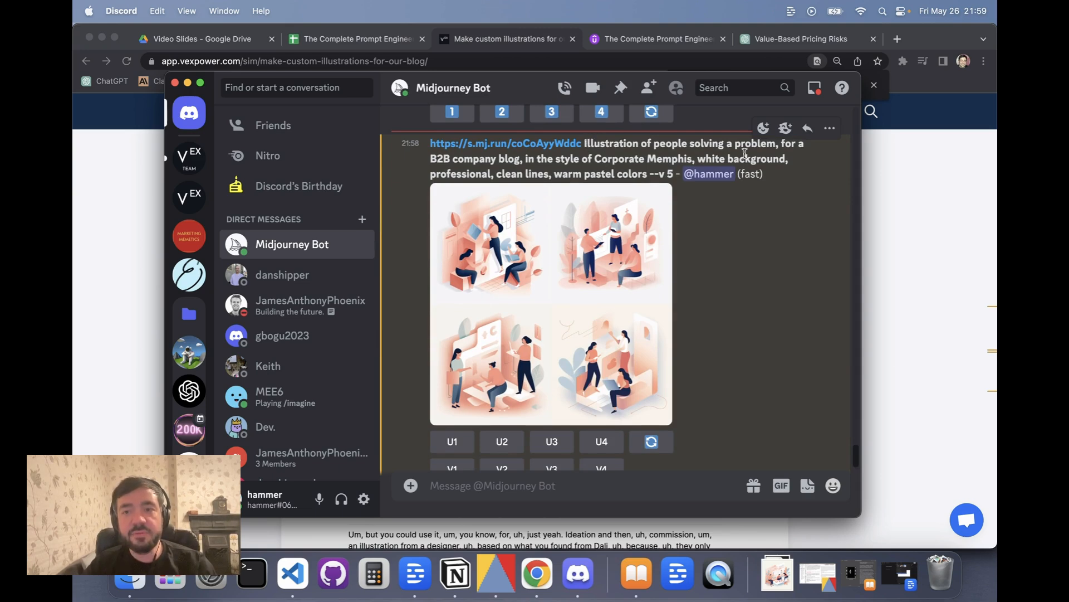
pyautogui.moveTo(777, 147); pyautogui.dragTo(584, 147)
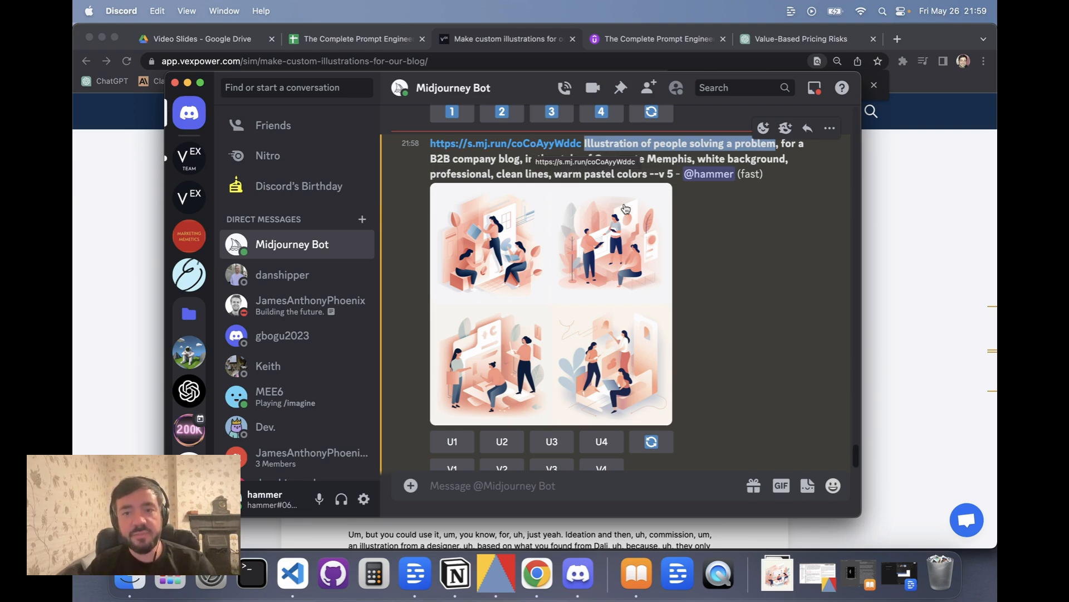
pyautogui.click(651, 160)
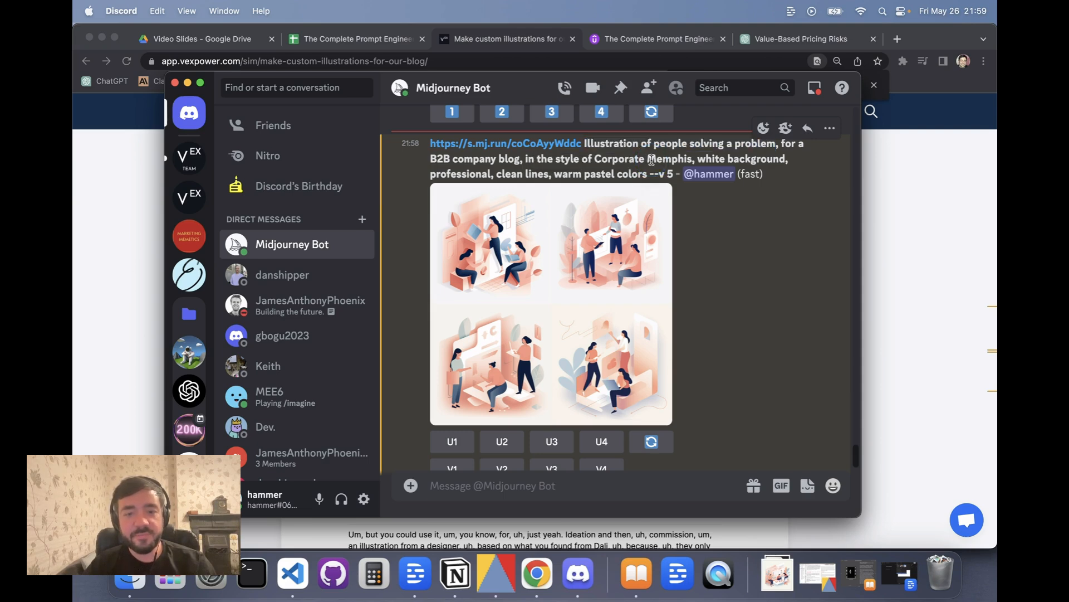